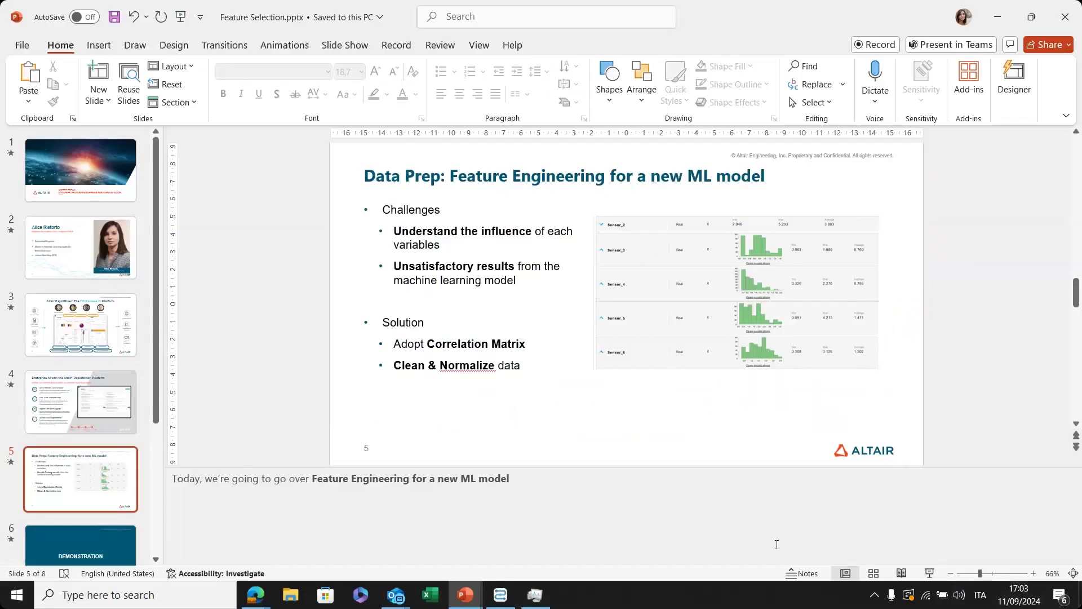
click(501, 594)
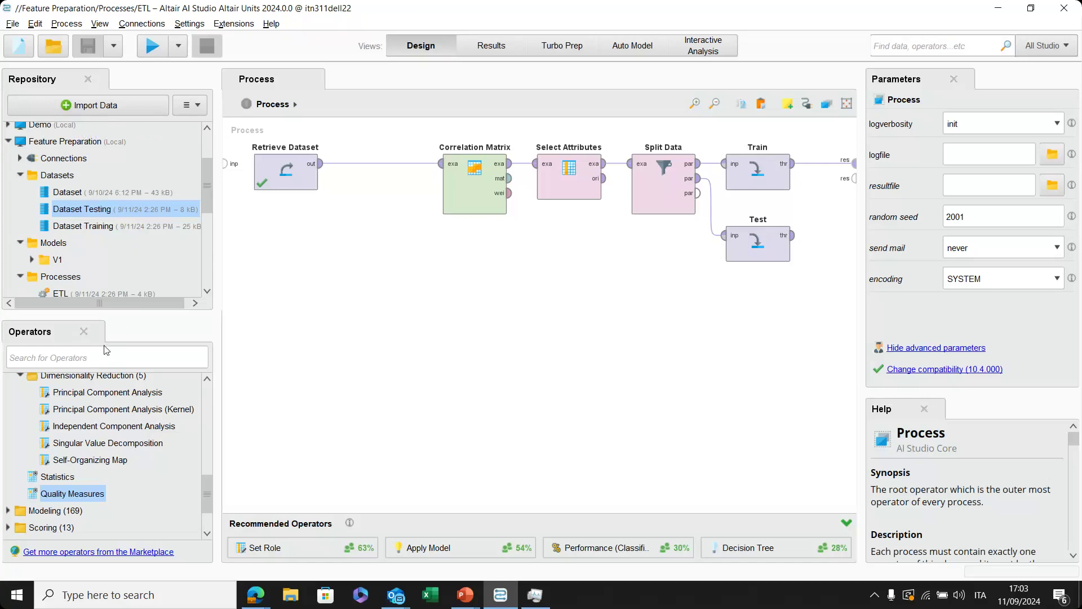
drag(90, 494, 115, 402)
scroll(104, 524, up, 3)
scroll(80, 456, up, 5)
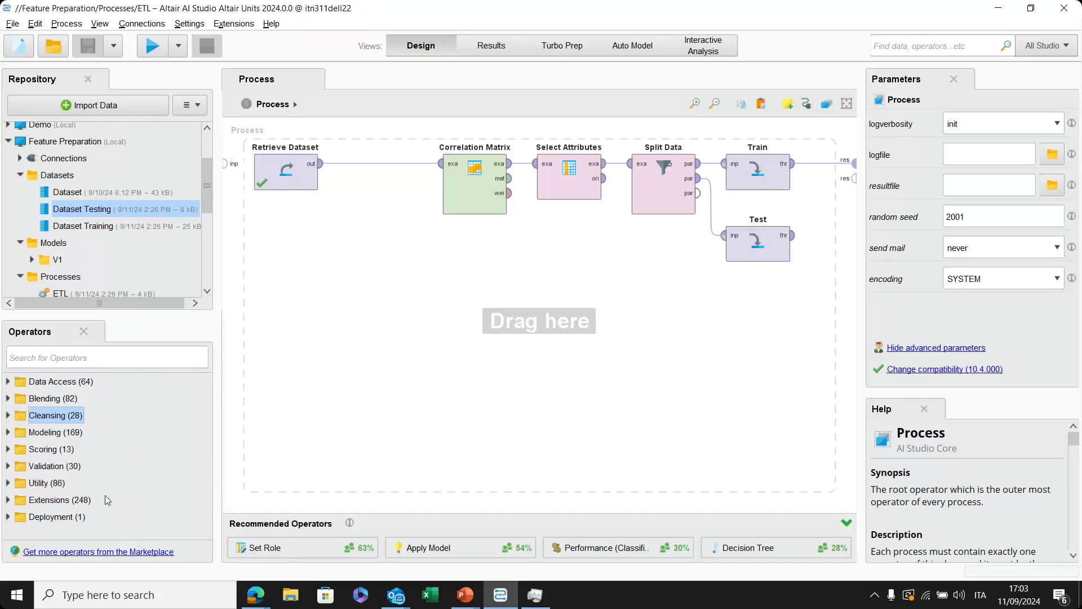
drag(105, 495, 671, 515)
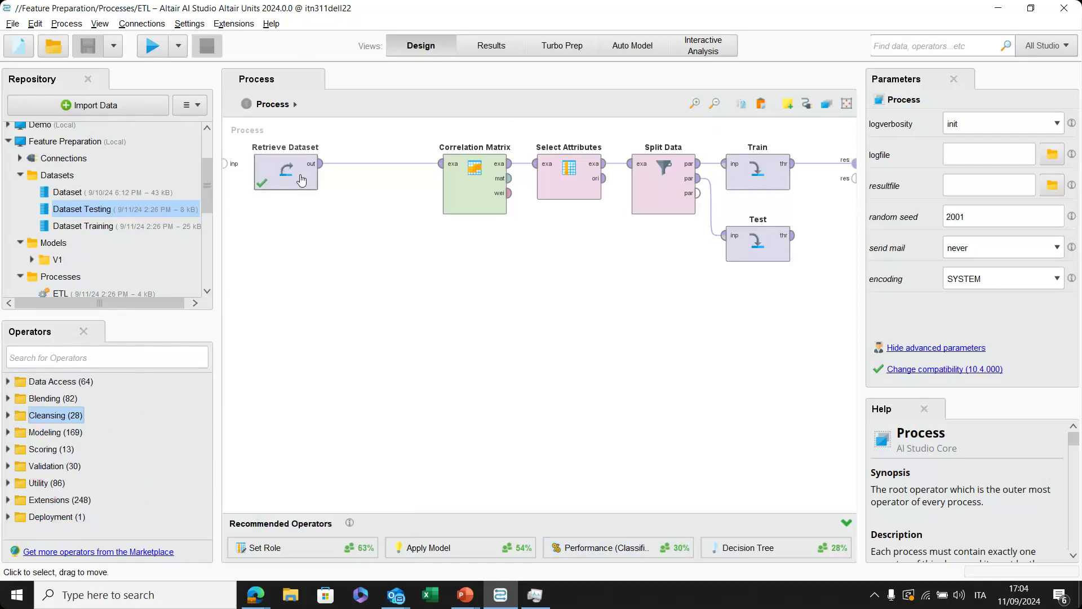
Open the sensor Dataset, scroll its table, and view Statistics: 500 examples, 11 attributes, none missing.
right_click(125, 193)
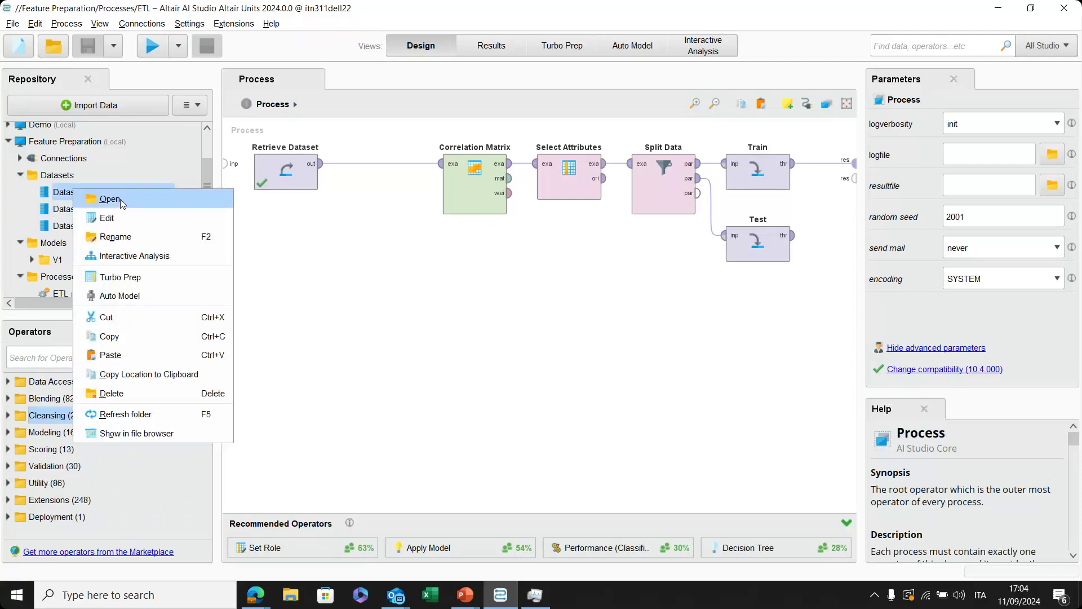
click(126, 202)
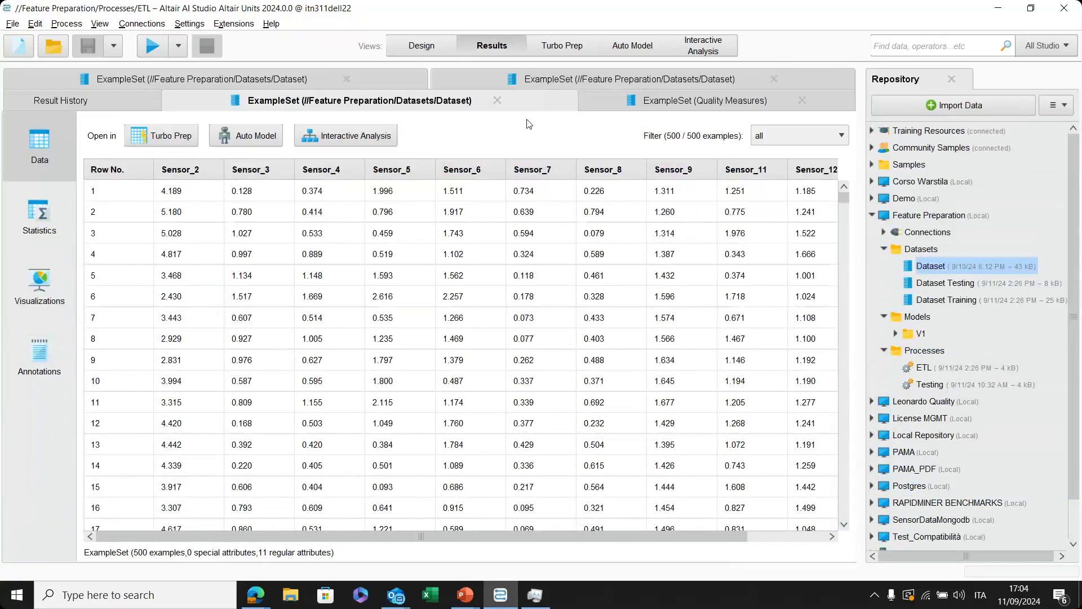
drag(295, 536, 126, 521)
drag(416, 537, 653, 533)
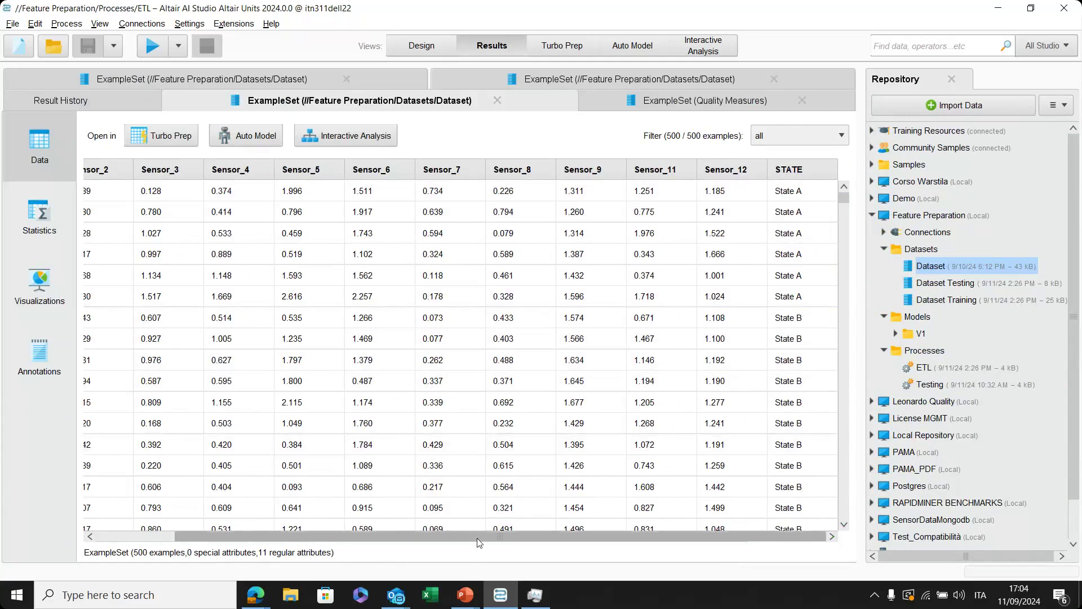
drag(477, 538, 149, 533)
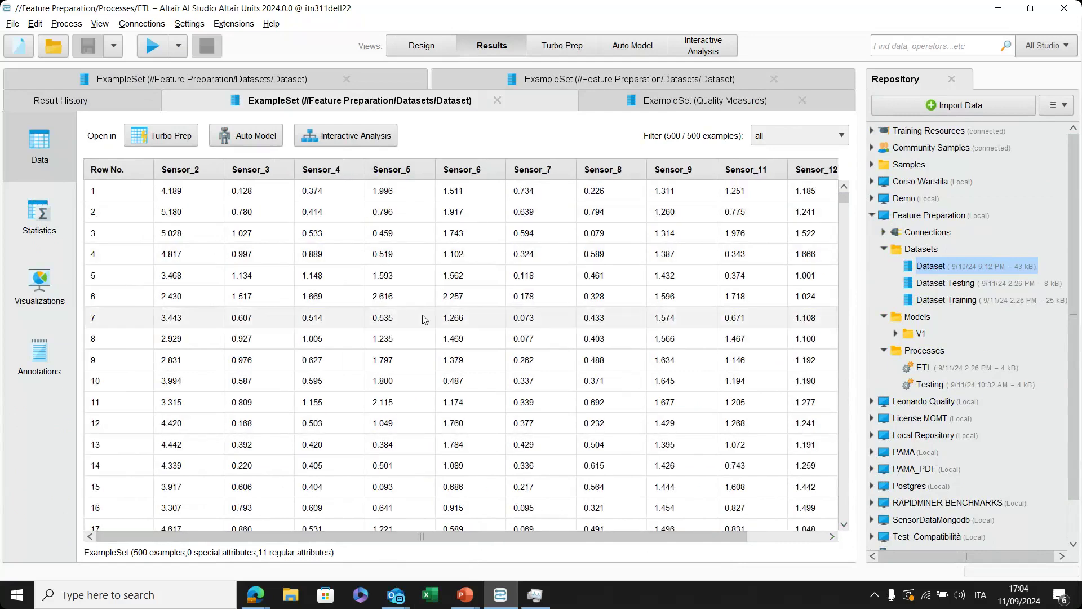
click(66, 222)
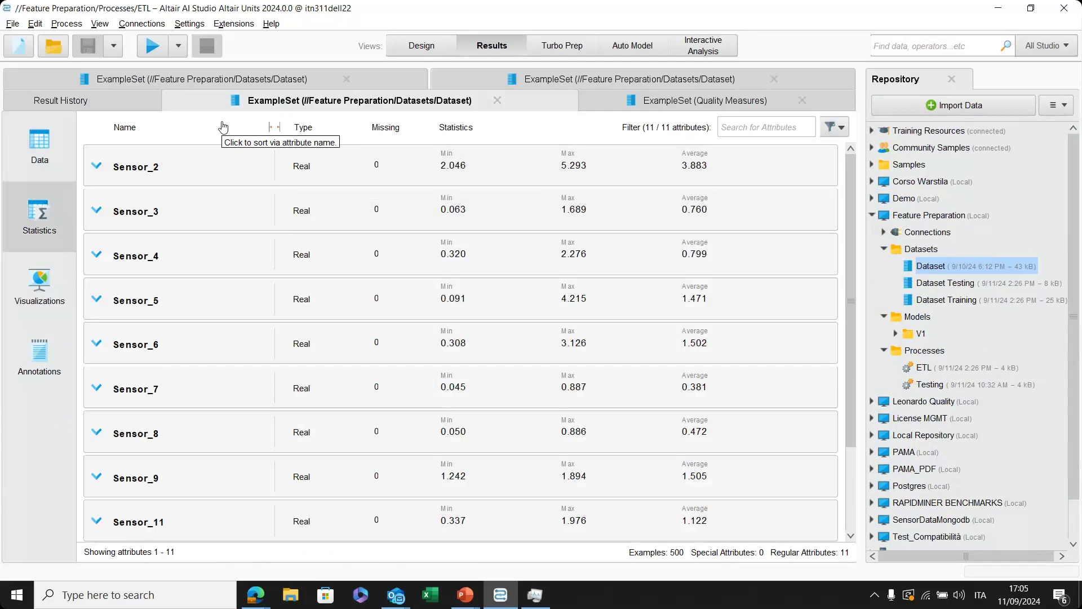
Expand Sensor_2 to view its histogram (min 2.046, max 5.293, average 3.883), then return to Statistics.
click(108, 165)
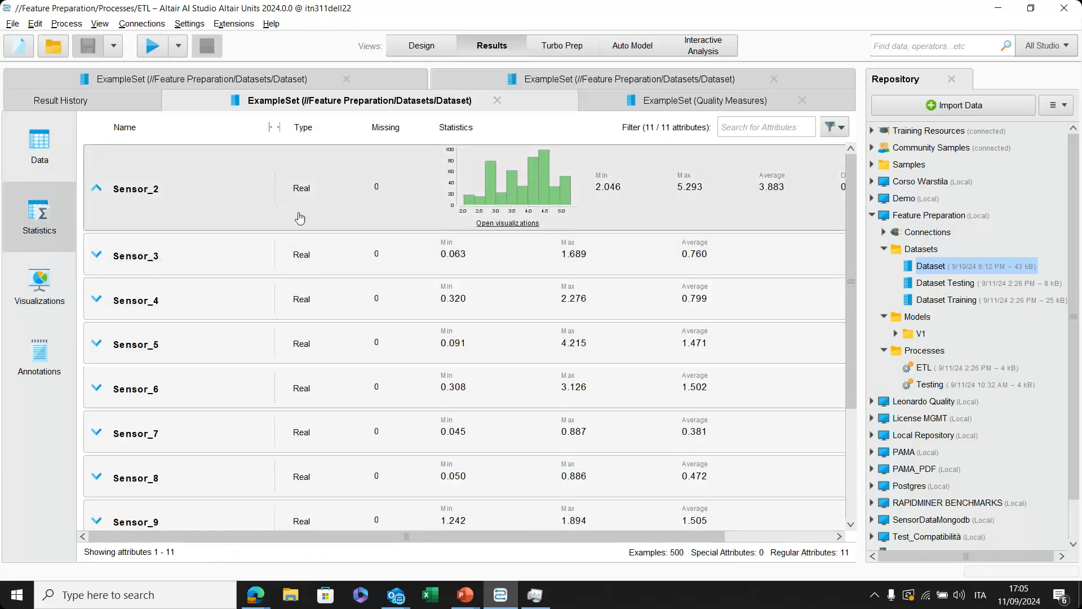
scroll(354, 410, down, 3)
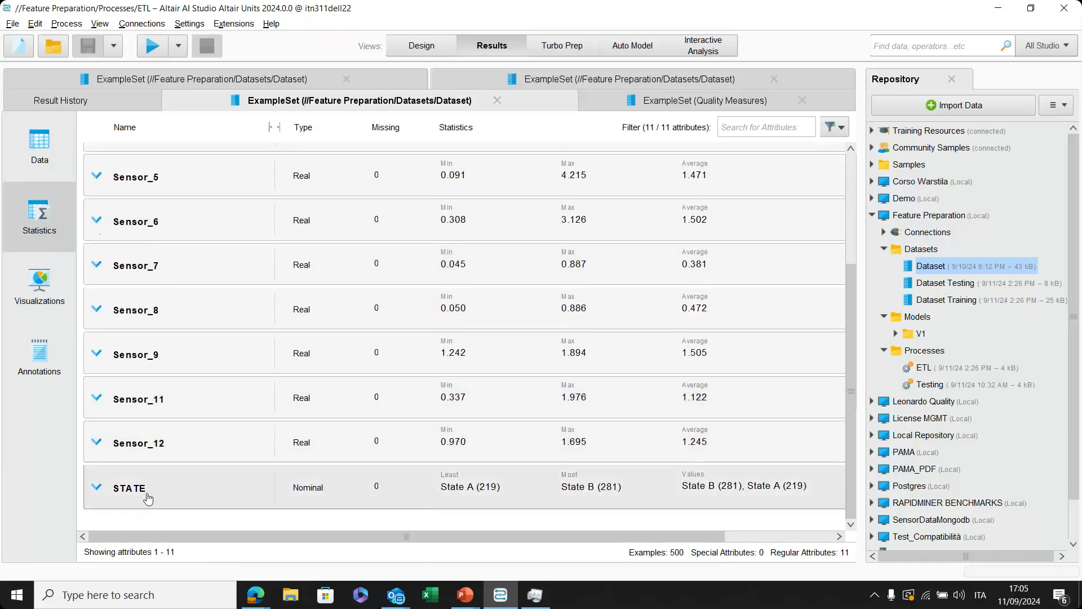
scroll(397, 370, up, 5)
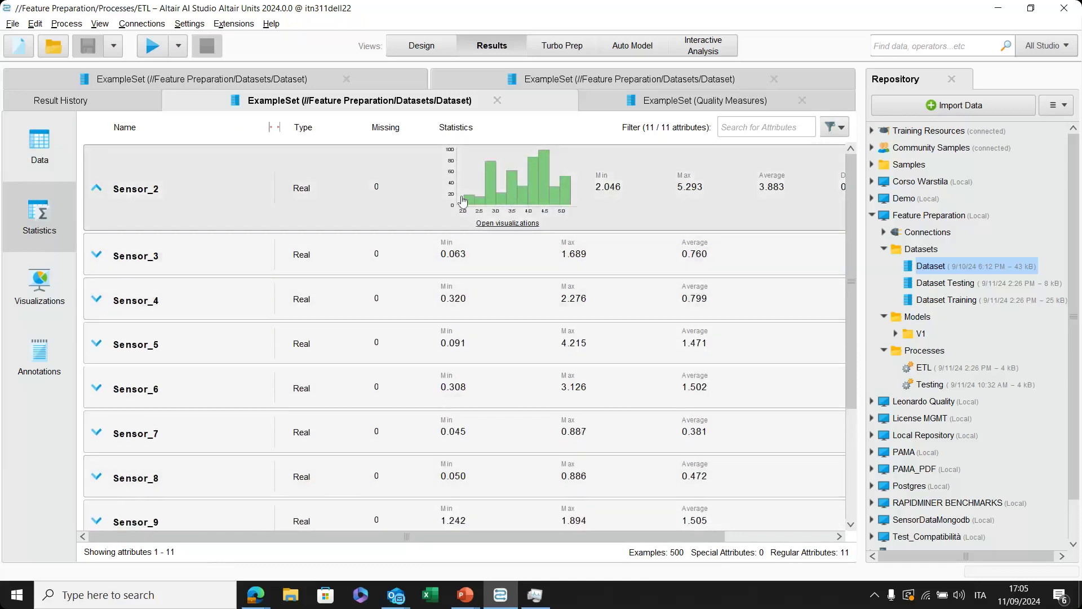
click(522, 226)
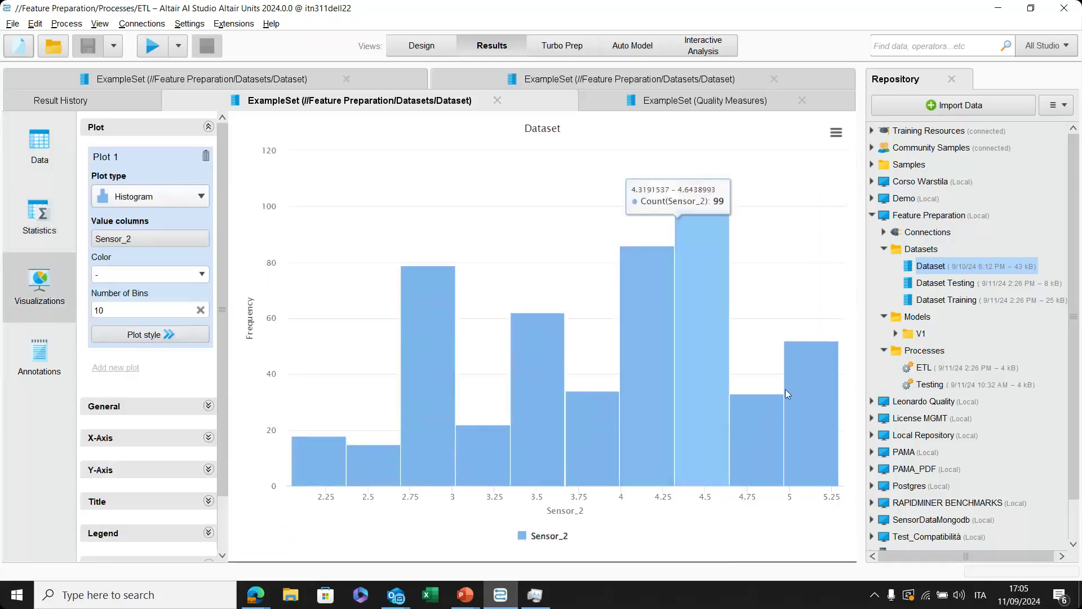
mouse_move(811, 390)
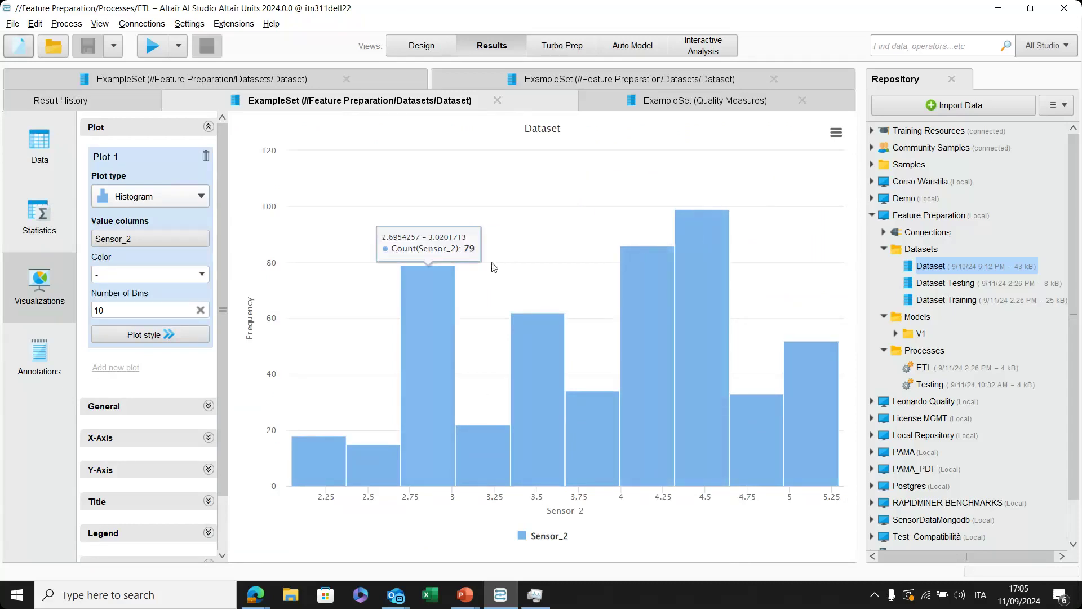
click(44, 227)
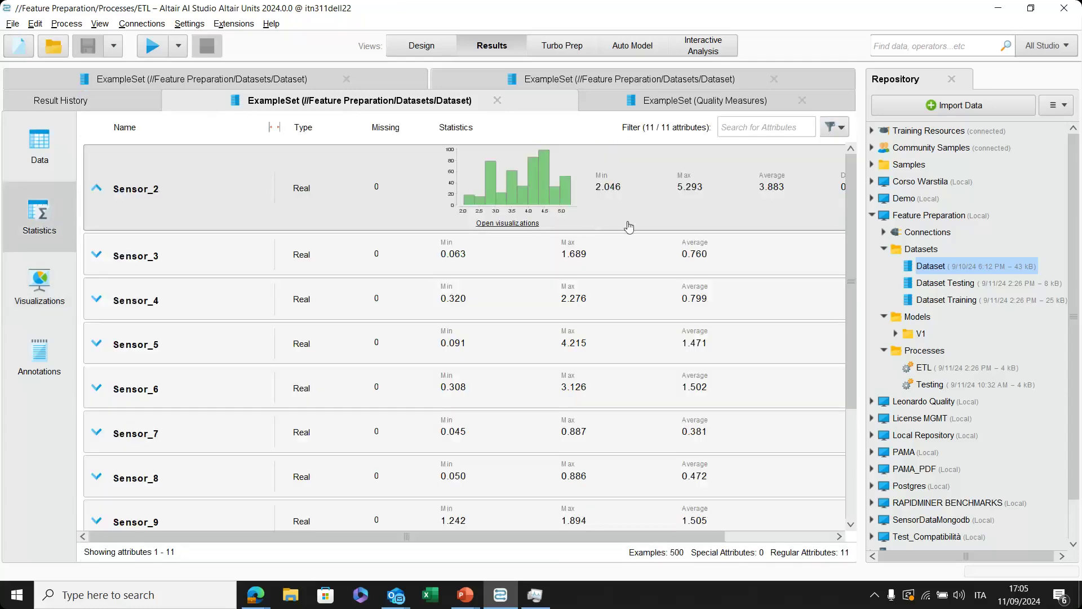
drag(584, 536, 690, 536)
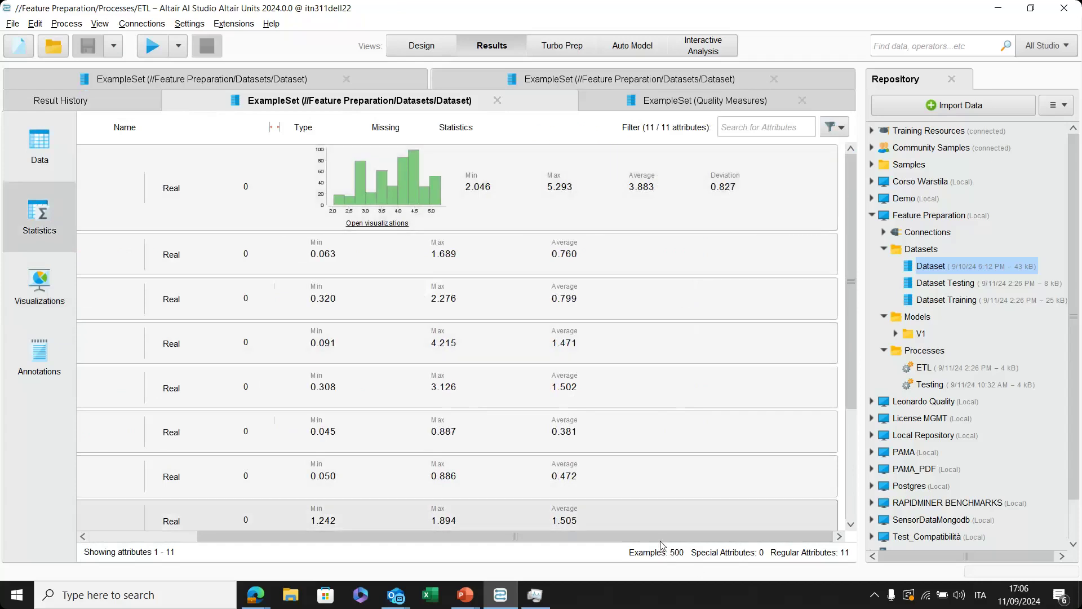
drag(662, 538, 552, 538)
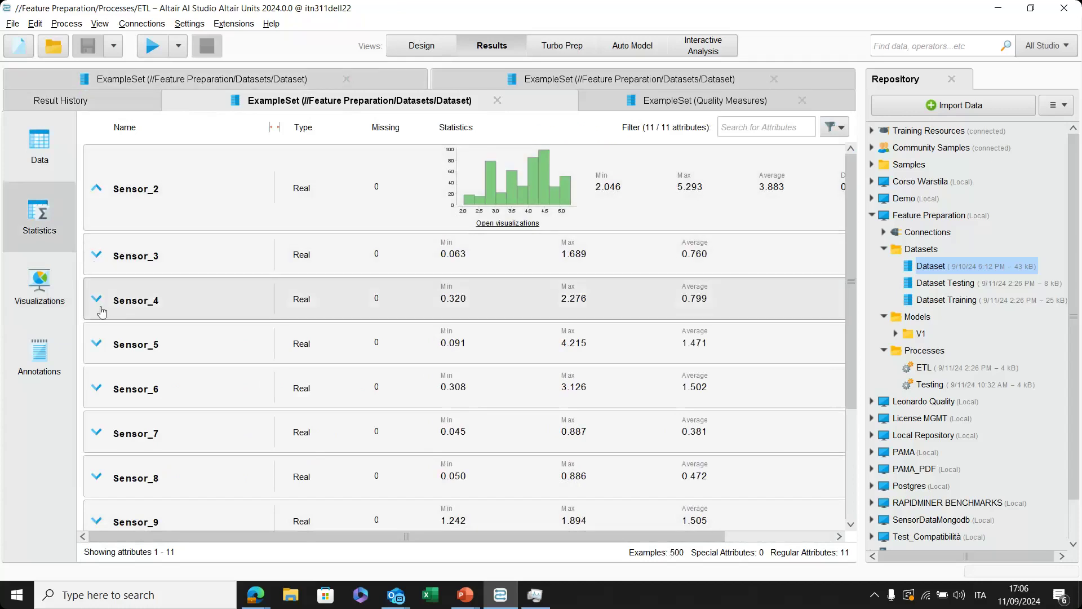
Run the ETL process and view its Split Data output of 400 examples, 8 attributes.
click(426, 45)
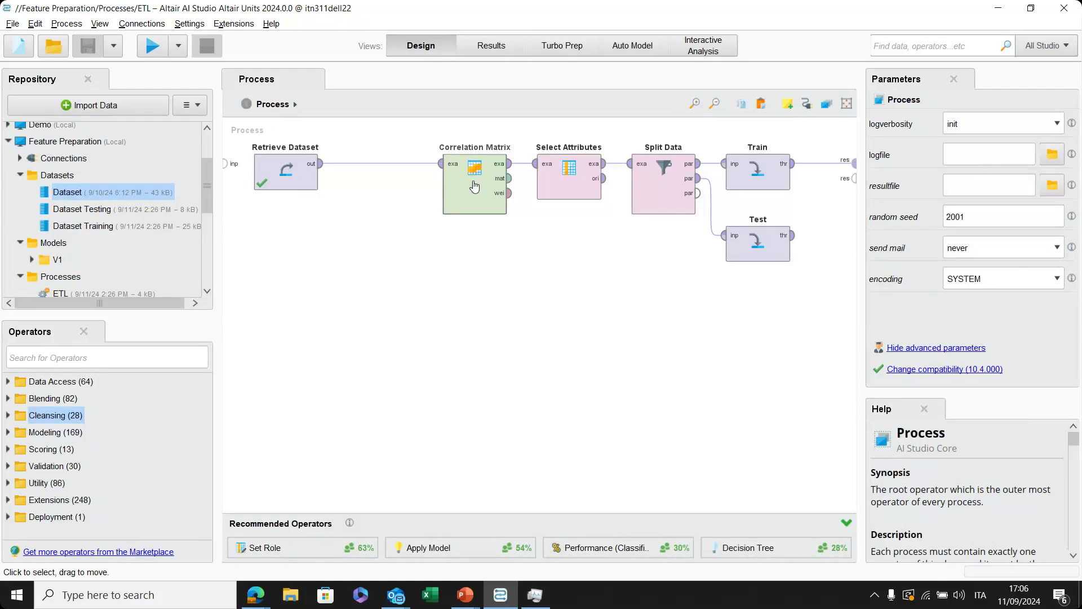
click(160, 52)
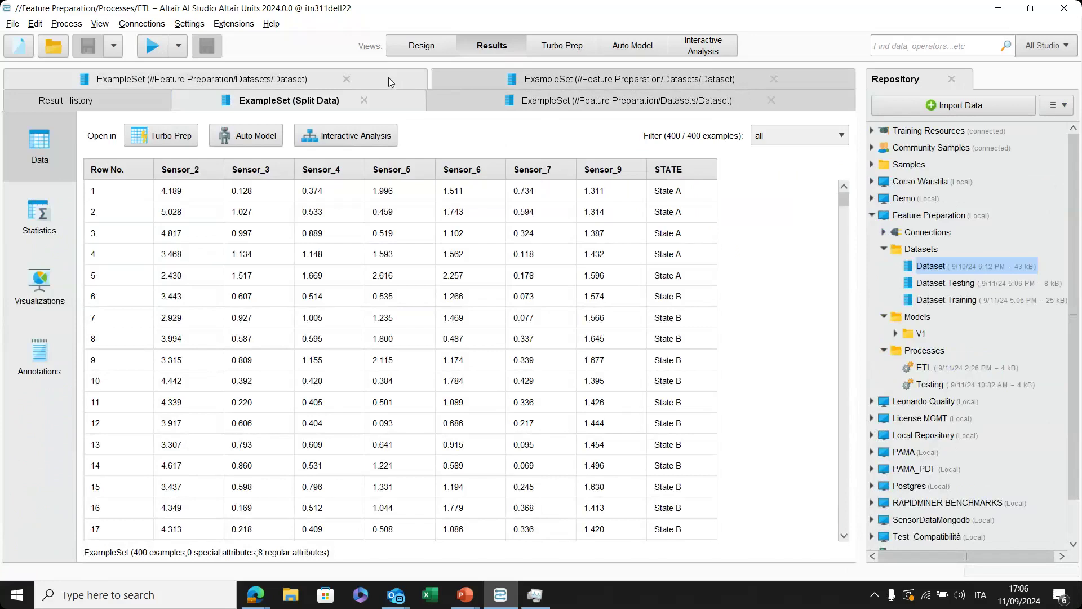
click(772, 99)
click(664, 96)
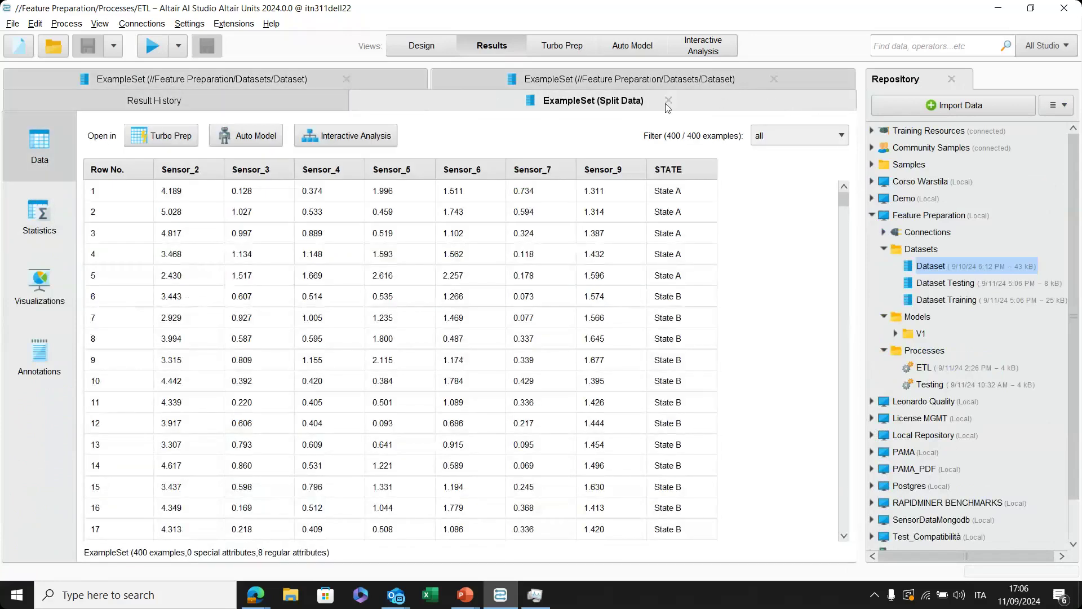
Close the Split Data and older Dataset result tabs.
click(669, 99)
click(678, 79)
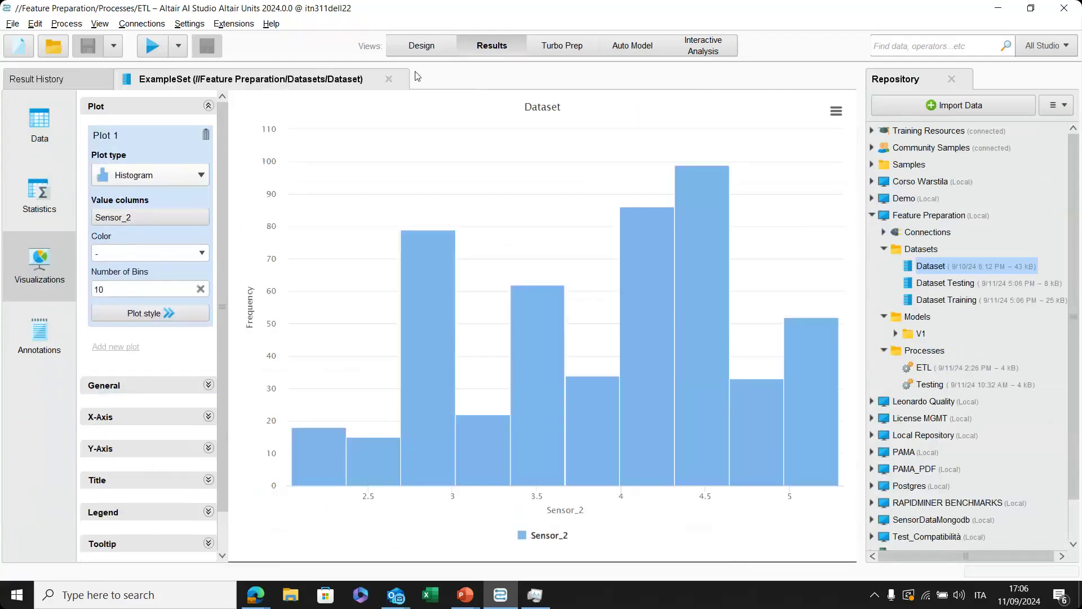
click(389, 79)
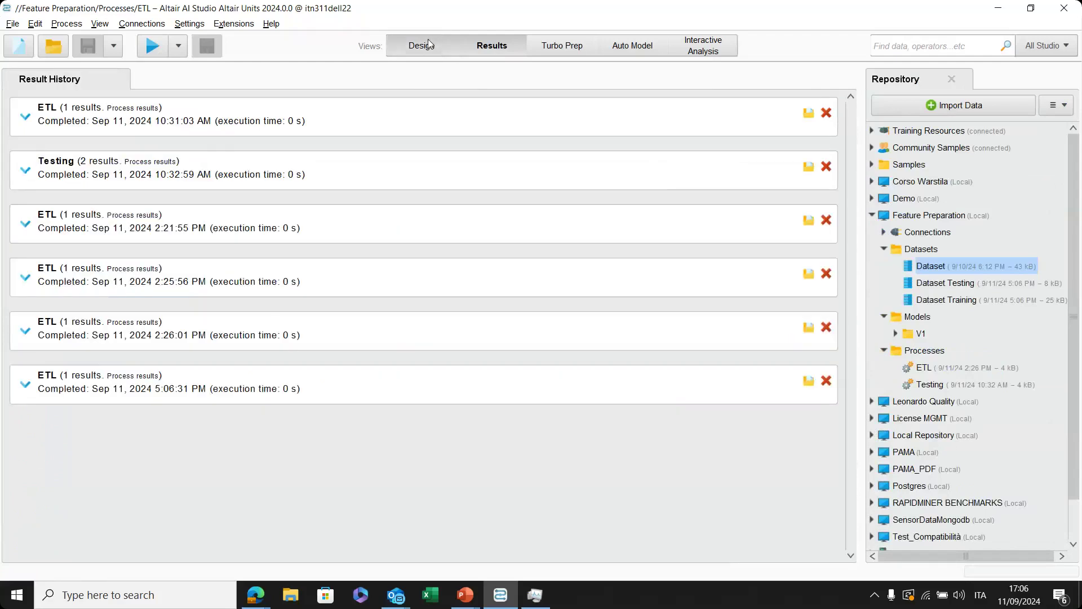
click(429, 44)
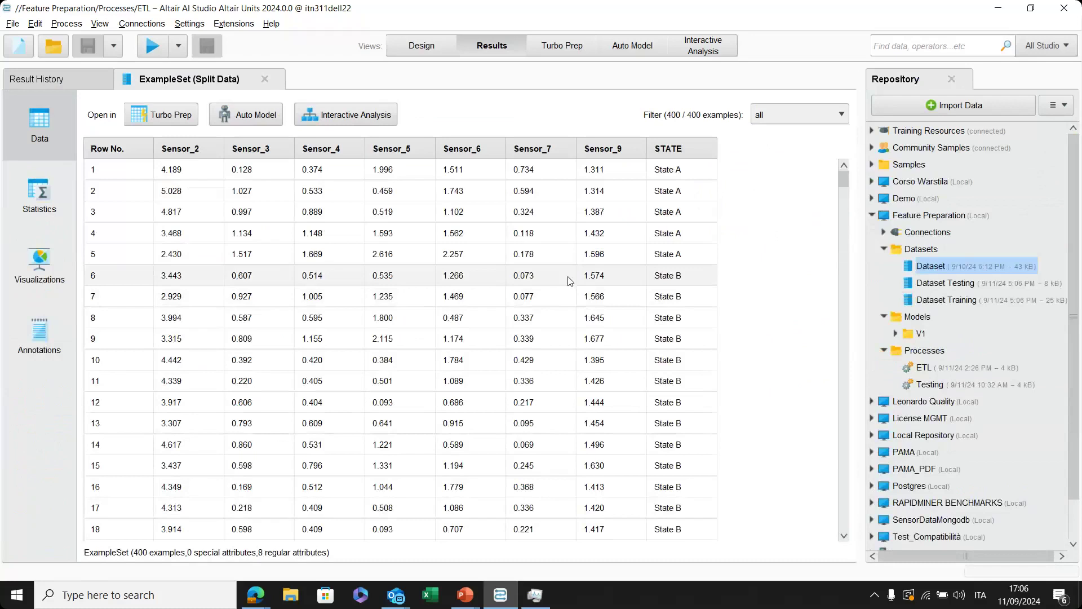
Show the Correlation Matrix result for the sensor attributes and STATE, then go back to Design.
click(422, 45)
right_click(479, 186)
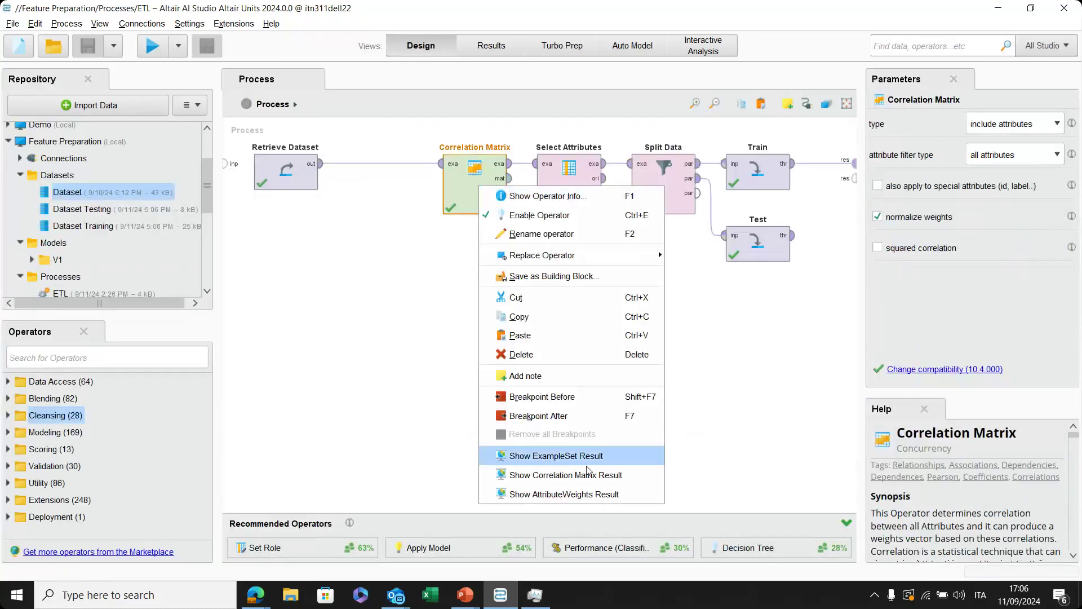
click(563, 477)
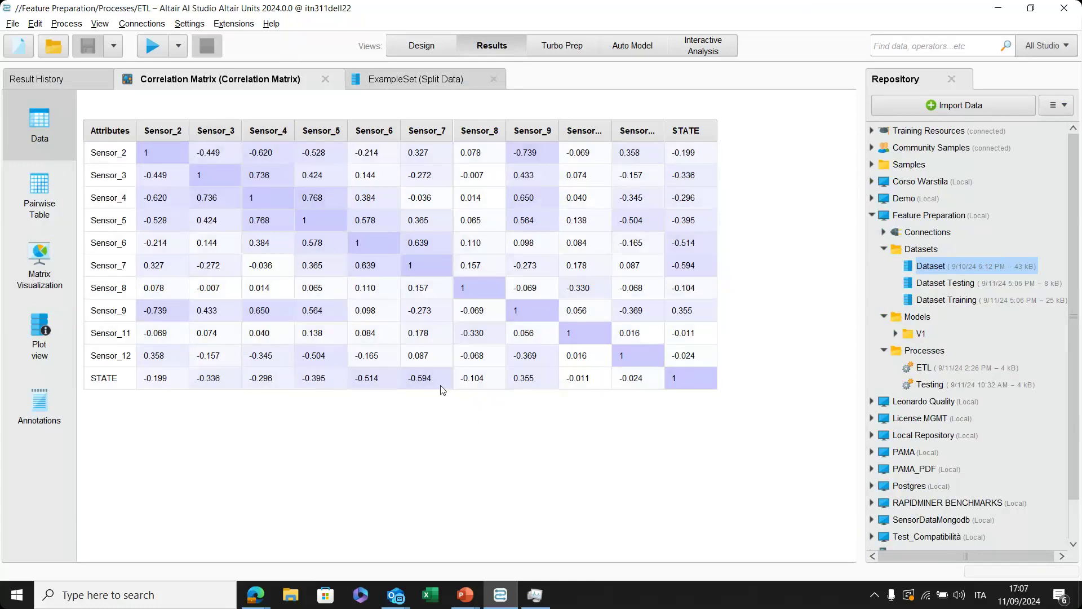
click(437, 50)
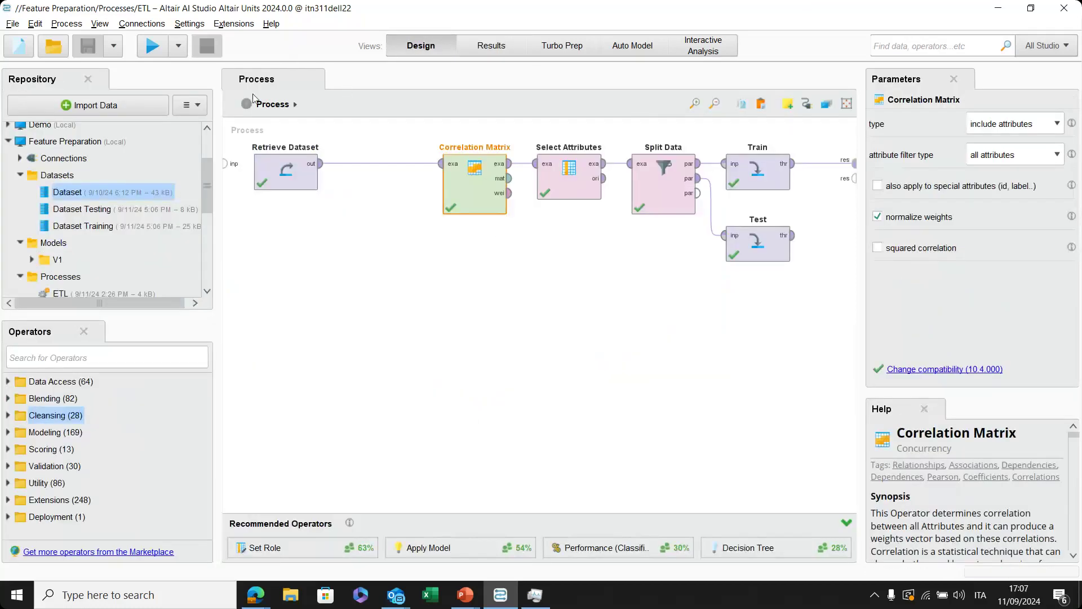
Start a new Auto Model using the Dataset as its data.
click(633, 48)
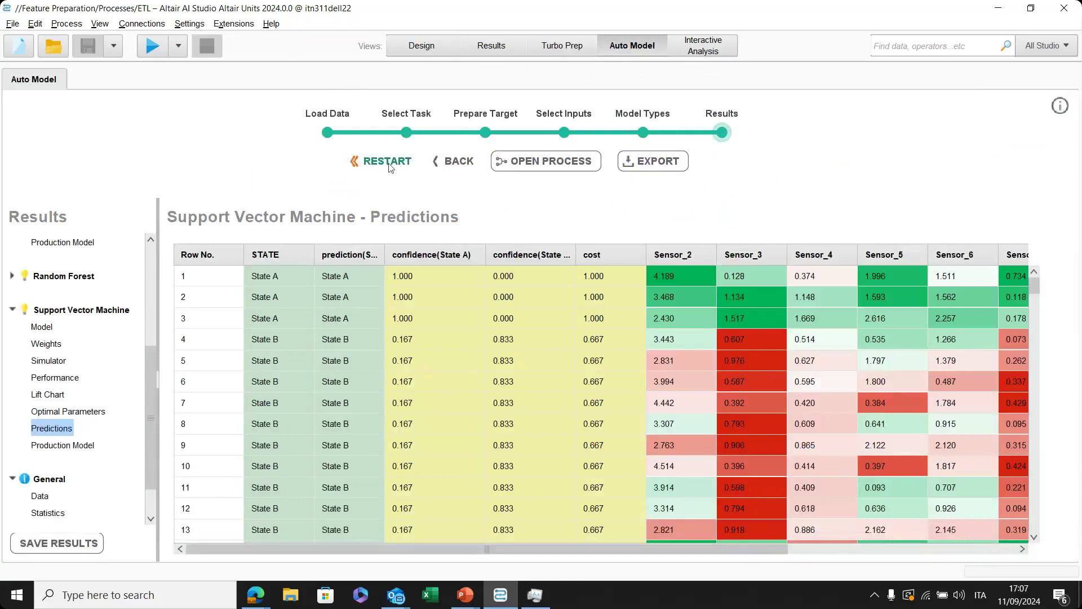
click(385, 163)
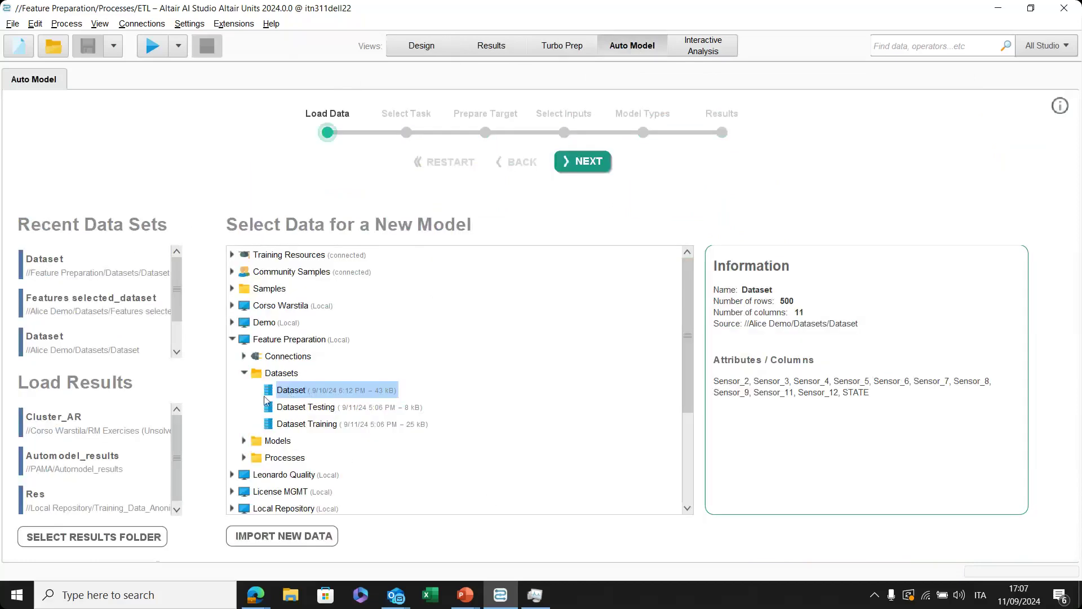
double_click(297, 390)
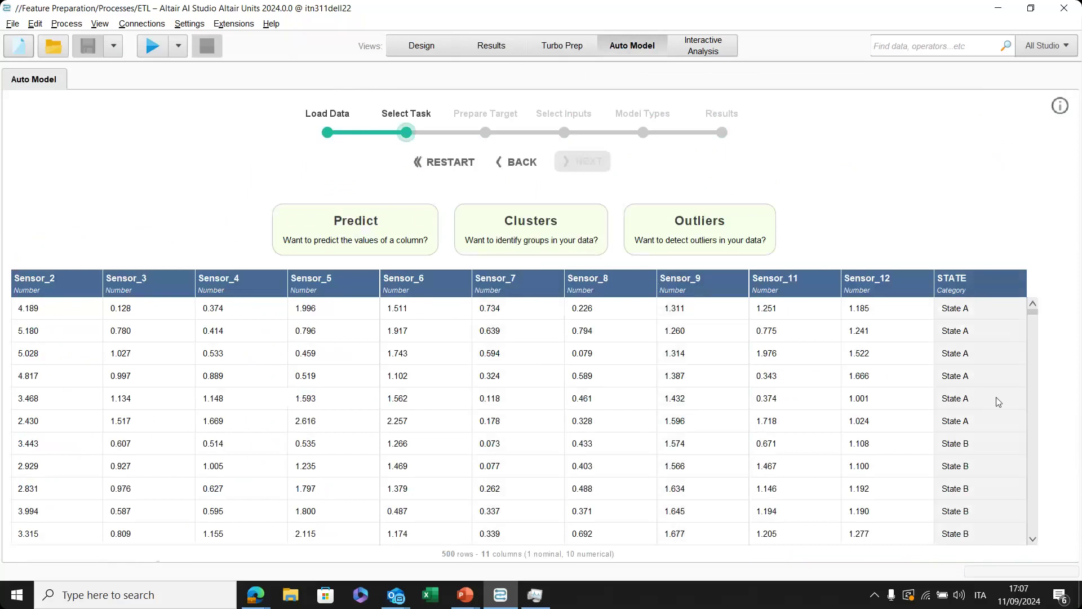
Choose Predict with STATE as target and advance to Prepare Target (State B 281, State A 219).
click(352, 231)
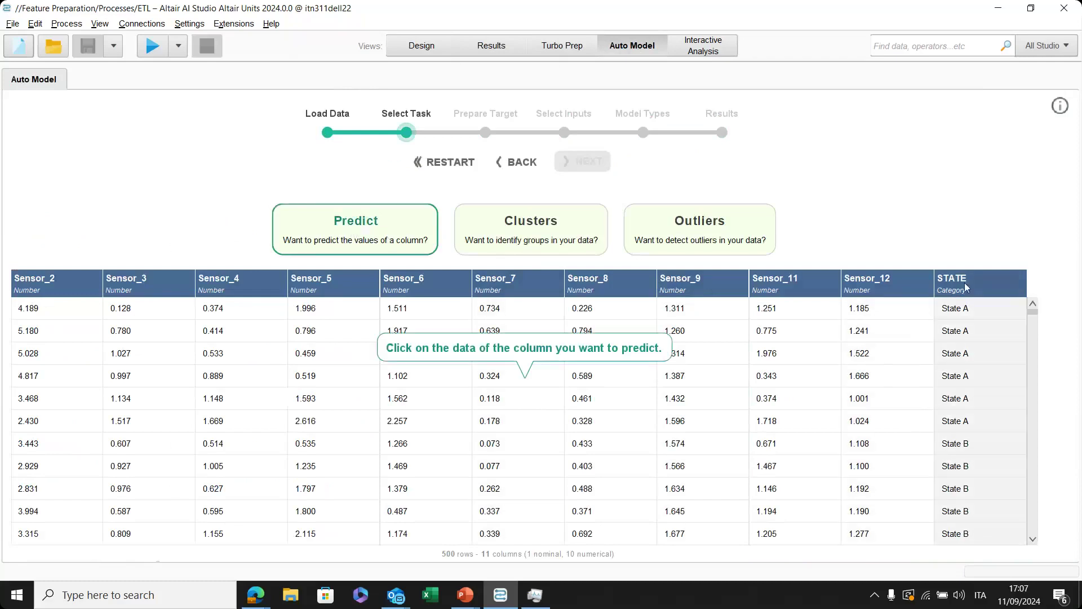
click(992, 296)
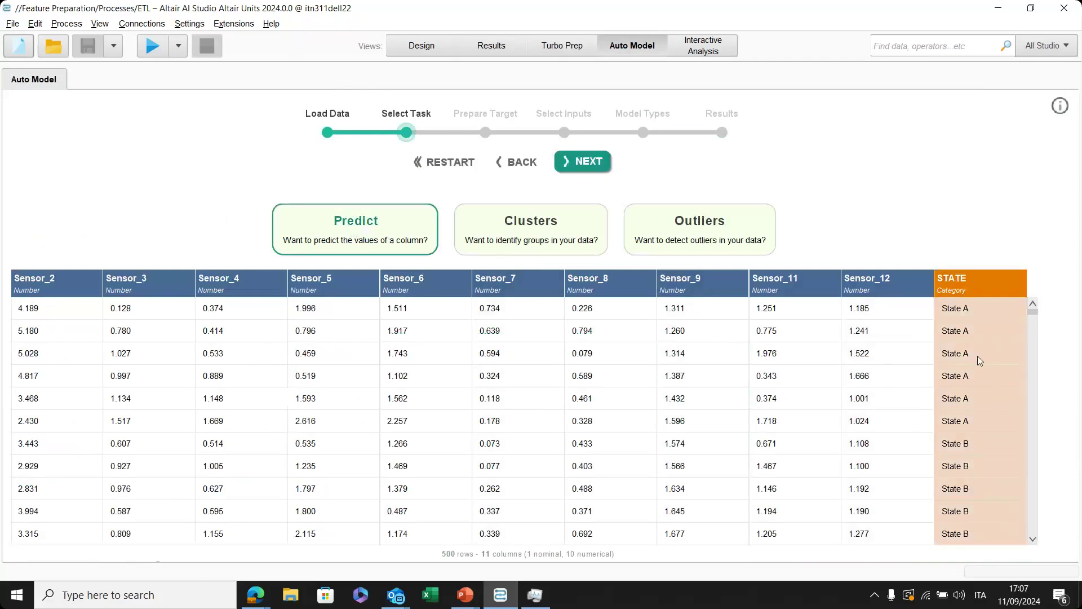
click(579, 163)
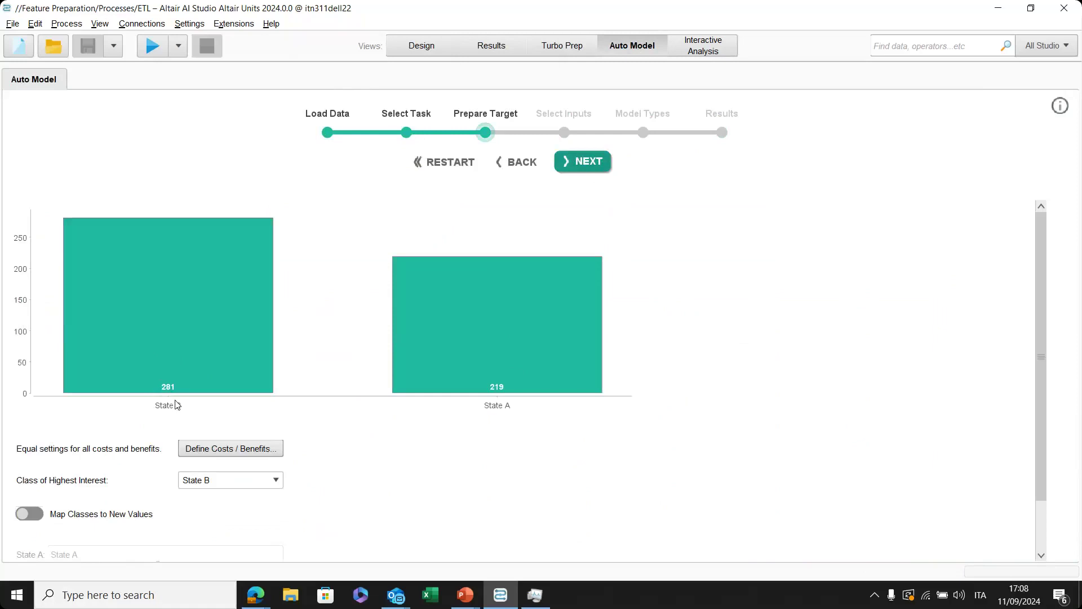
In Select Inputs, exclude Sensor_12 and Sensor_11 from the model inputs.
click(604, 164)
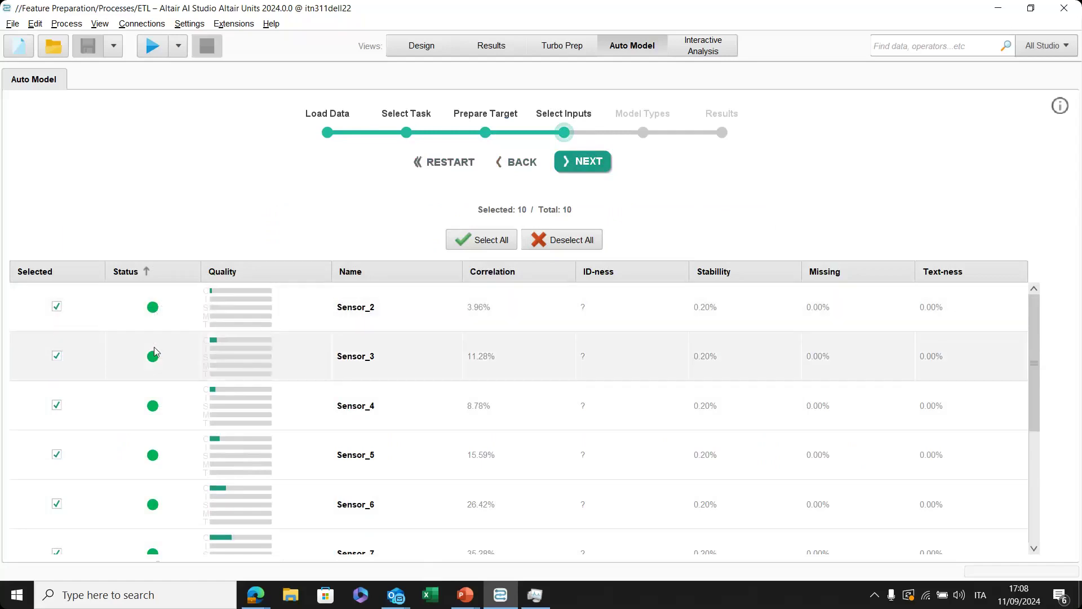
scroll(153, 338, down, 1)
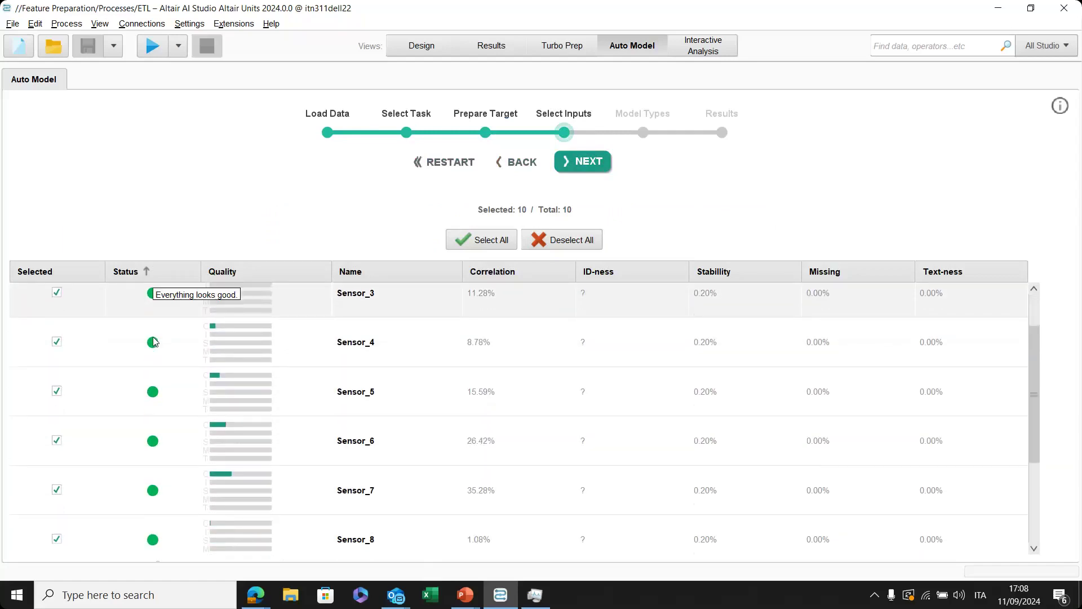
scroll(154, 338, up, 1)
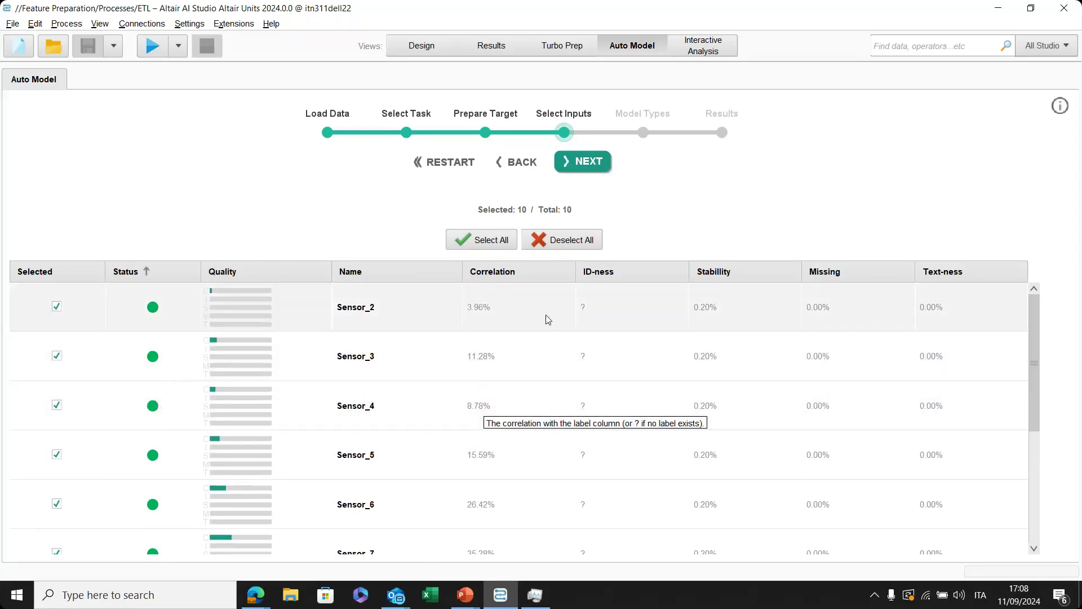
scroll(225, 366, down, 5)
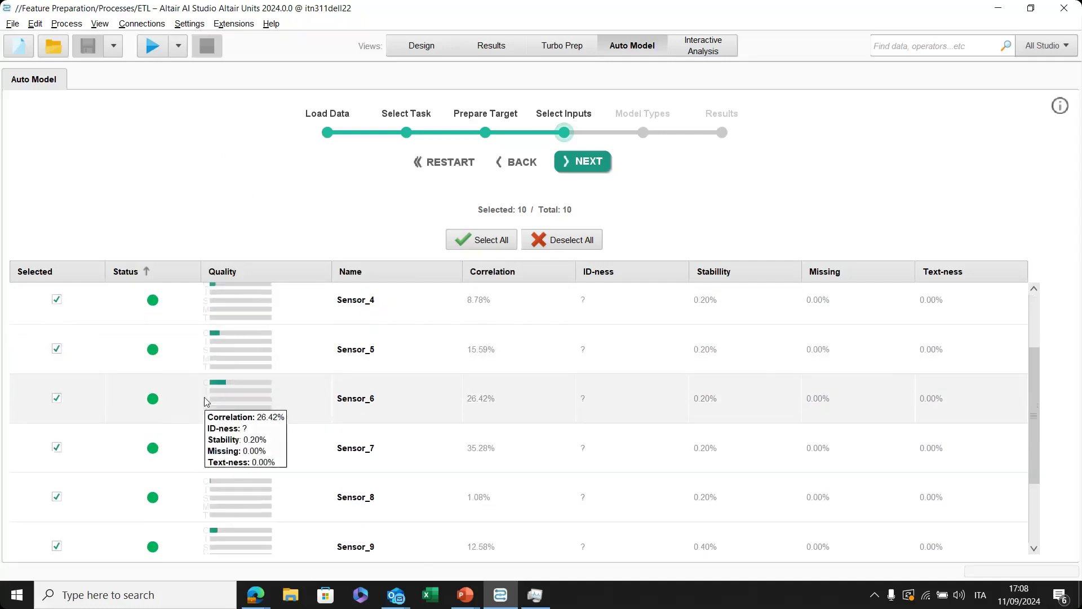
scroll(206, 314, down, 1)
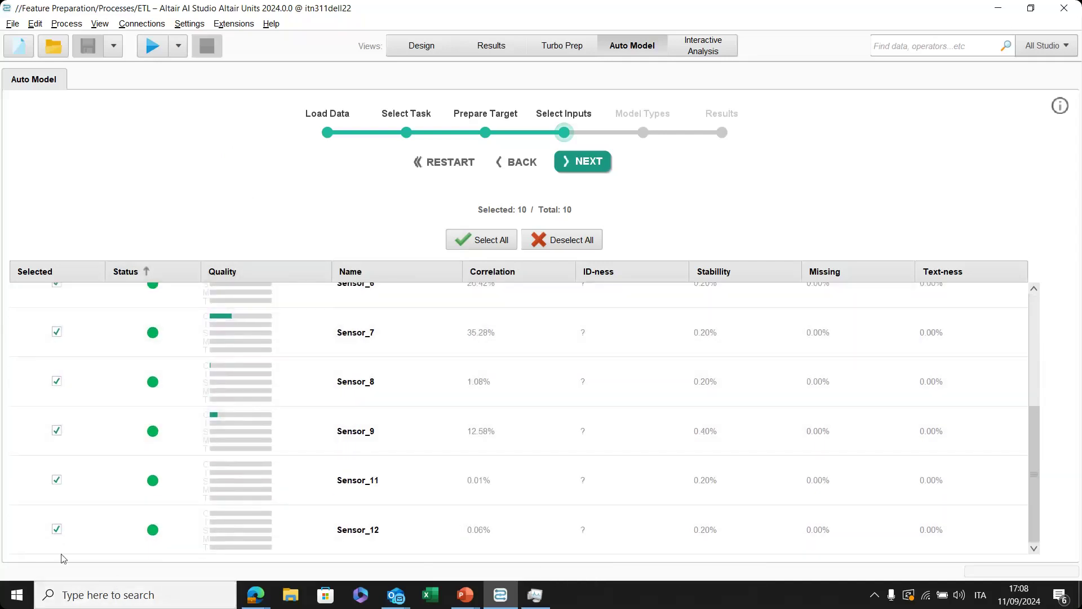
click(56, 529)
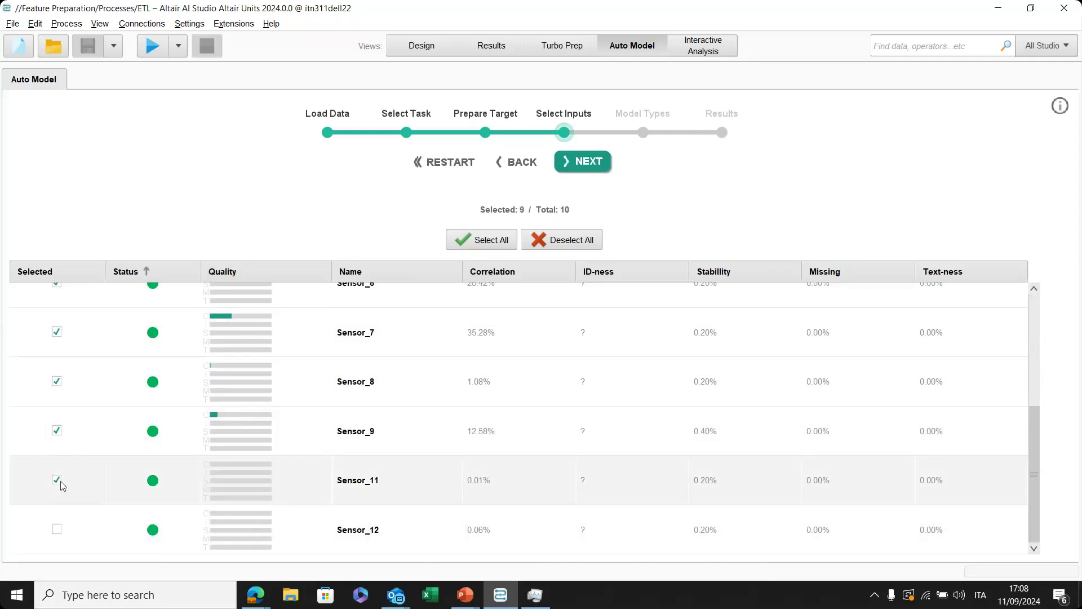
click(56, 480)
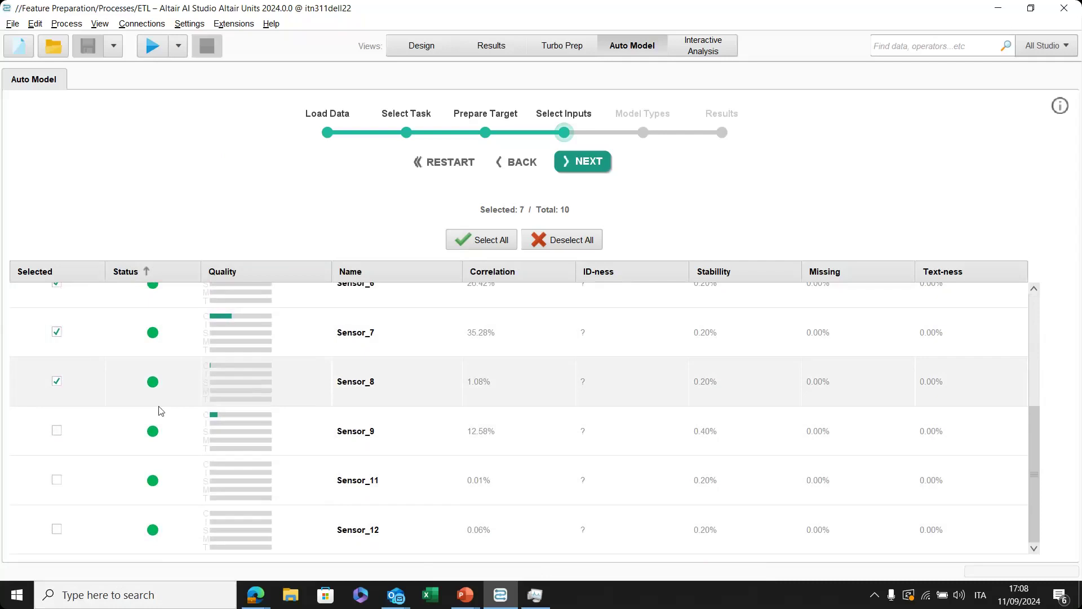
scroll(648, 442, up, 3)
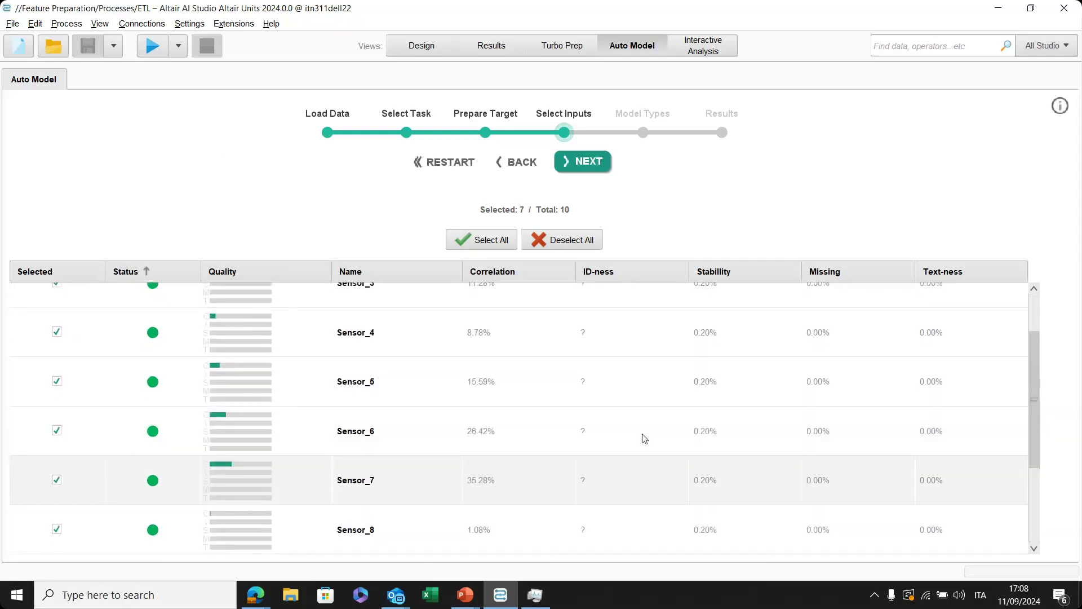
scroll(645, 438, up, 1)
Step forward to Model Types and back to Select Inputs to review the 7 selected columns.
click(595, 162)
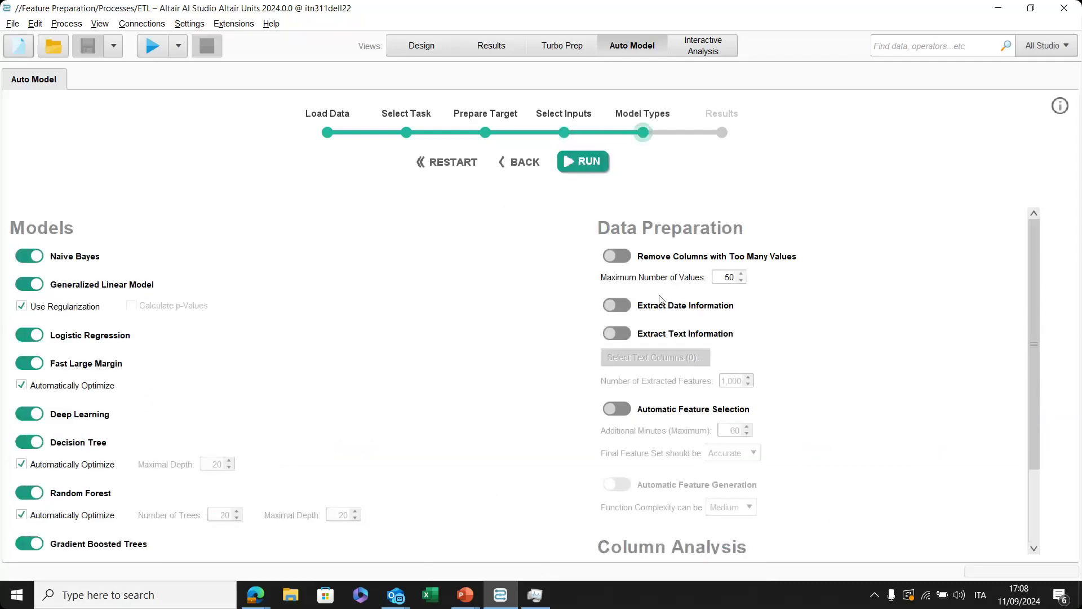
click(520, 162)
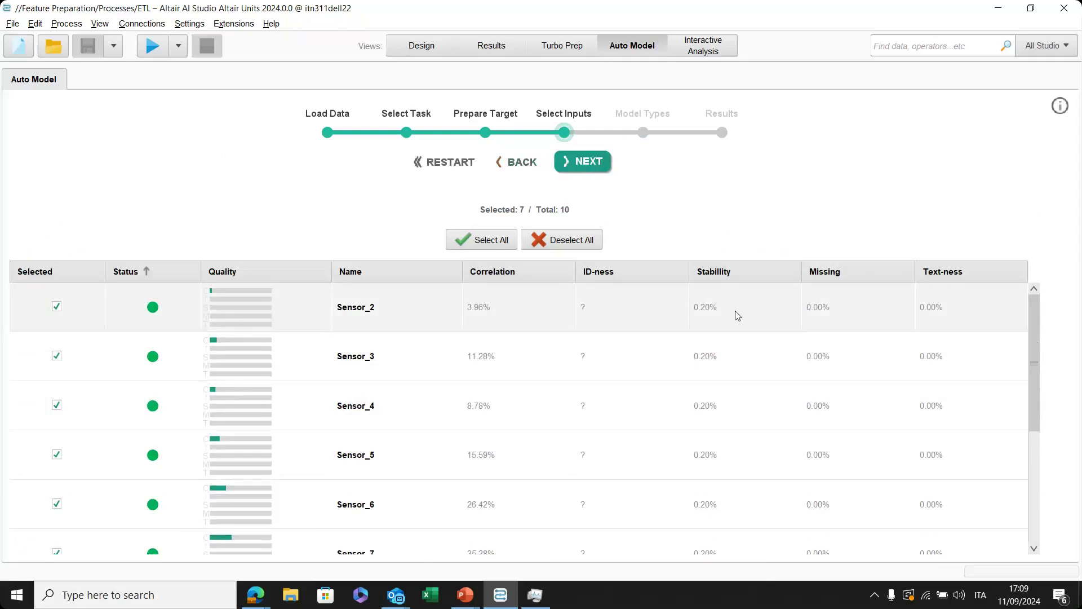
scroll(845, 372, down, 5)
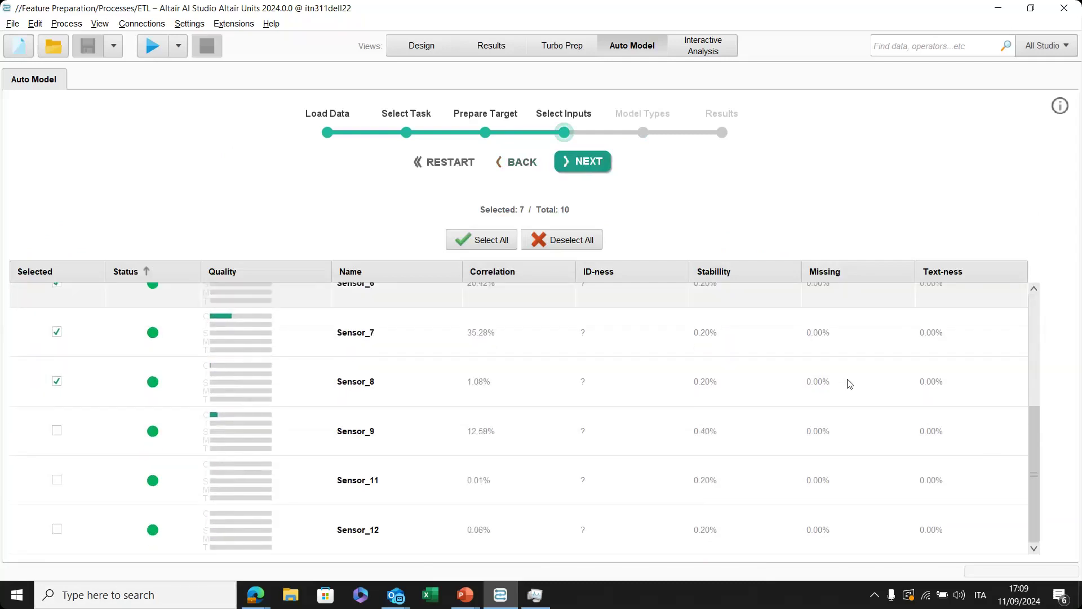
scroll(849, 382, up, 5)
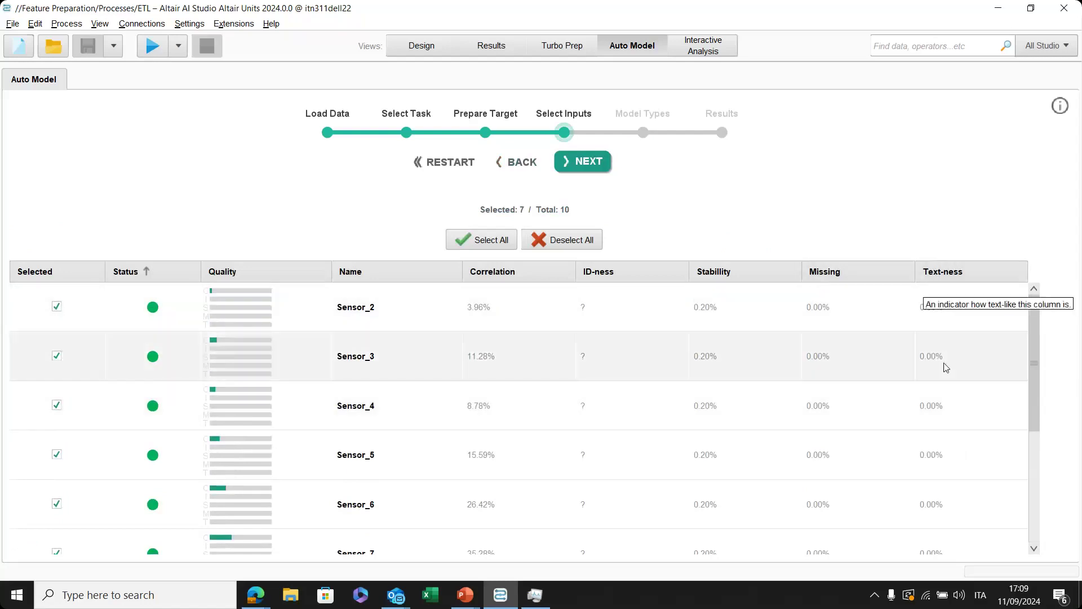
scroll(989, 436, down, 5)
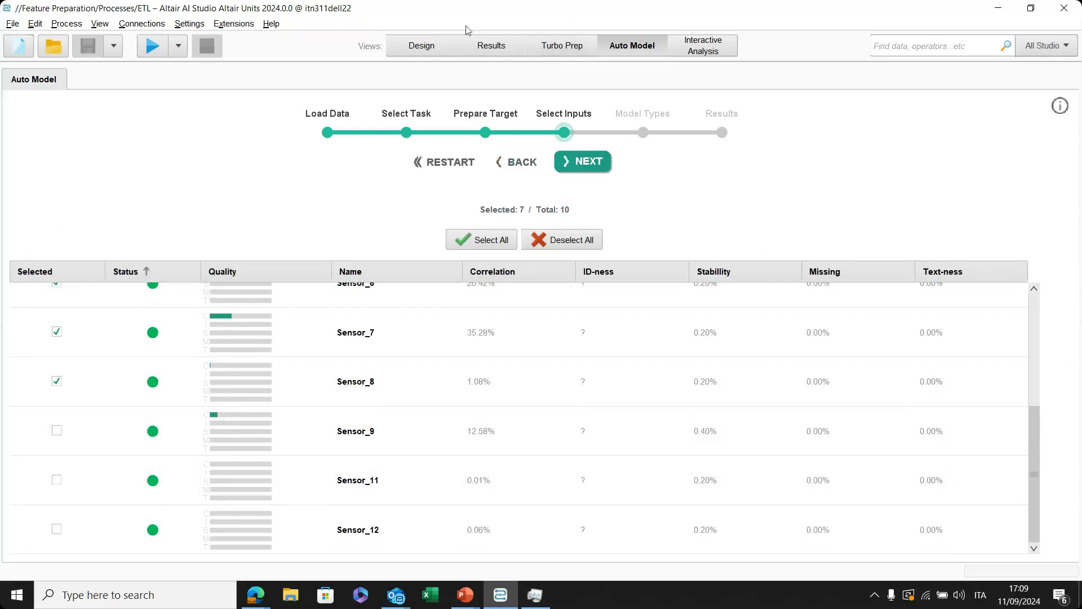
Move Correlation Matrix slightly left and inspect Select Attributes' excluded attribute subset.
click(437, 48)
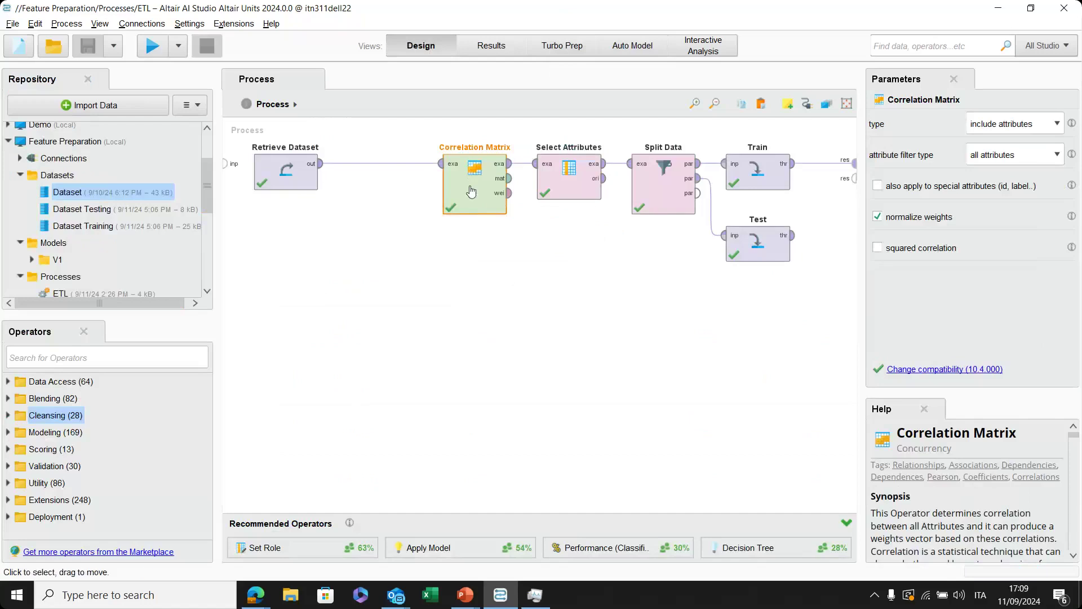
drag(472, 189, 424, 189)
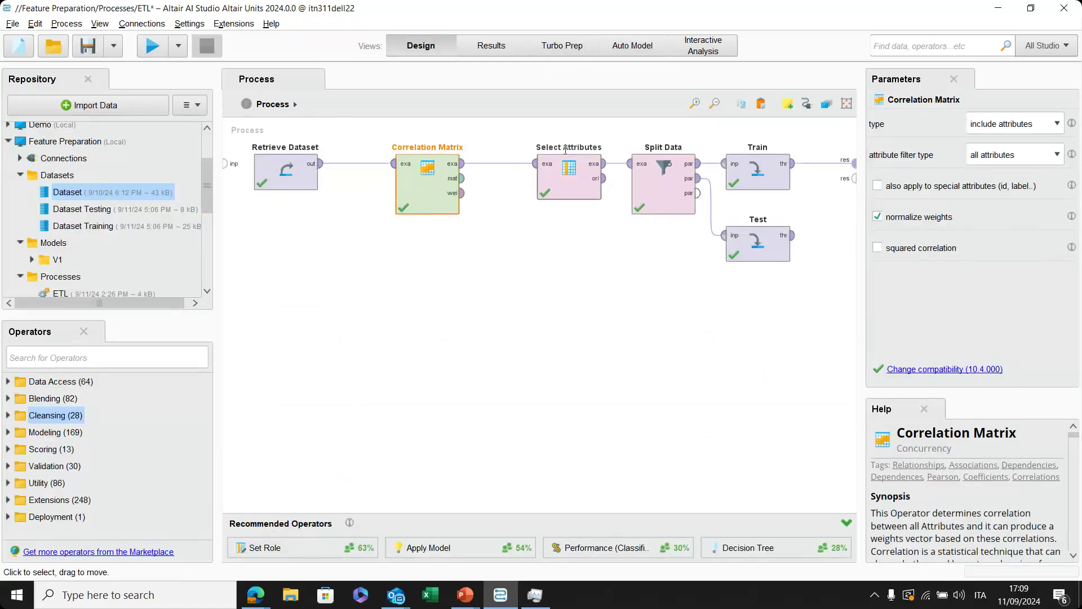
click(567, 189)
click(1015, 185)
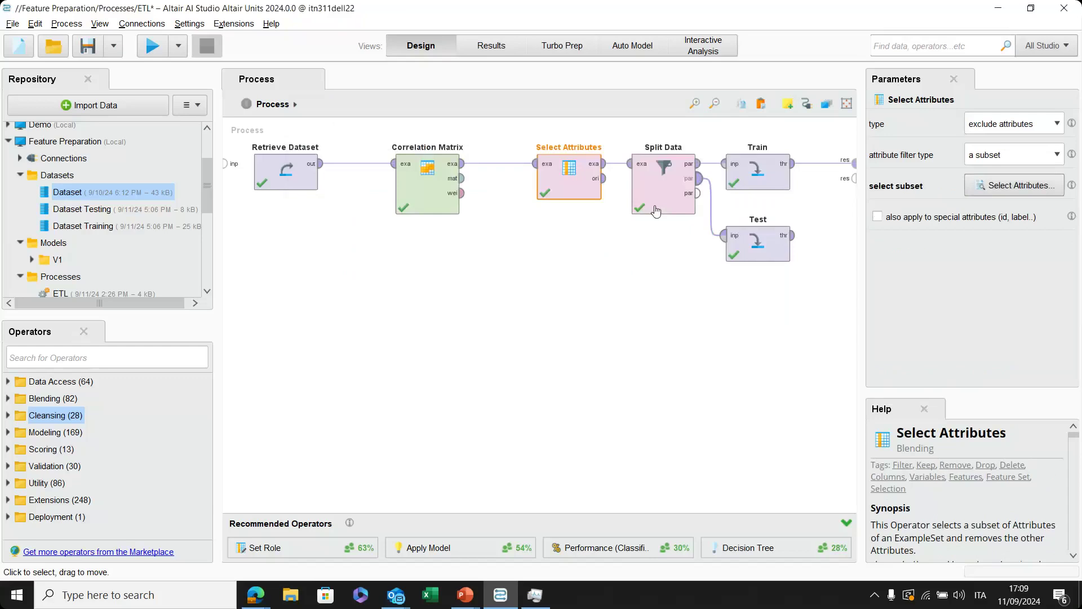
click(777, 110)
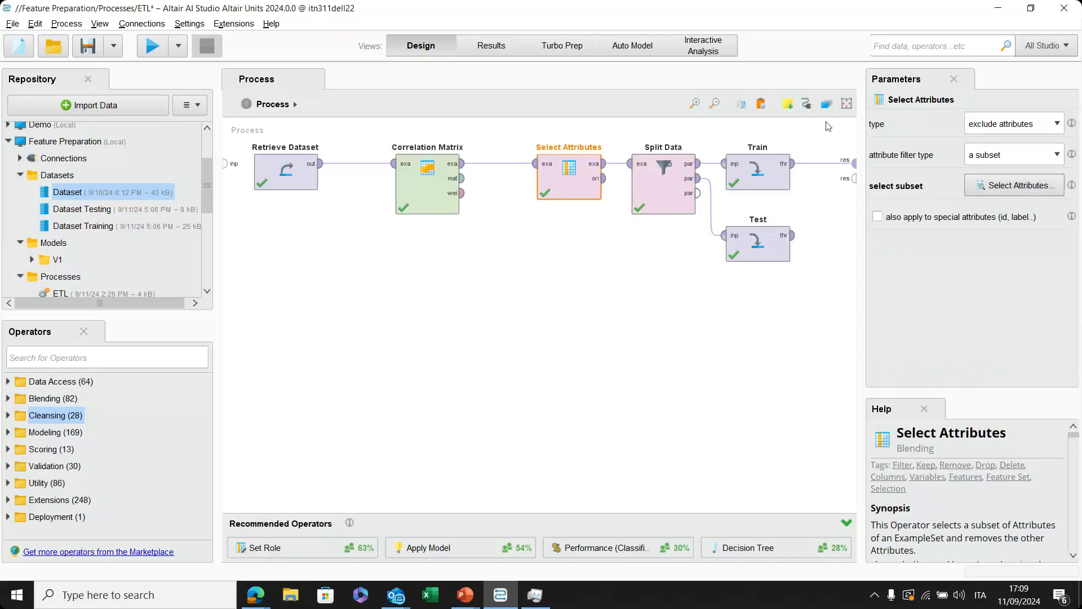
click(1013, 186)
click(781, 111)
Inspect Split Data's partition ratios 0.8 and 0.2, closing the list unchanged.
click(663, 182)
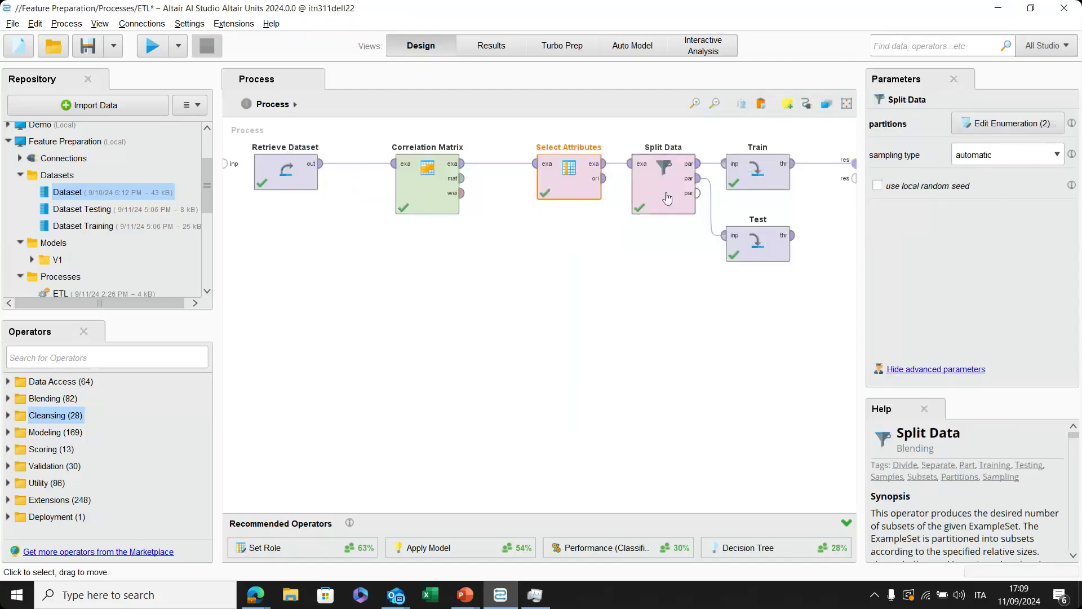
click(1012, 125)
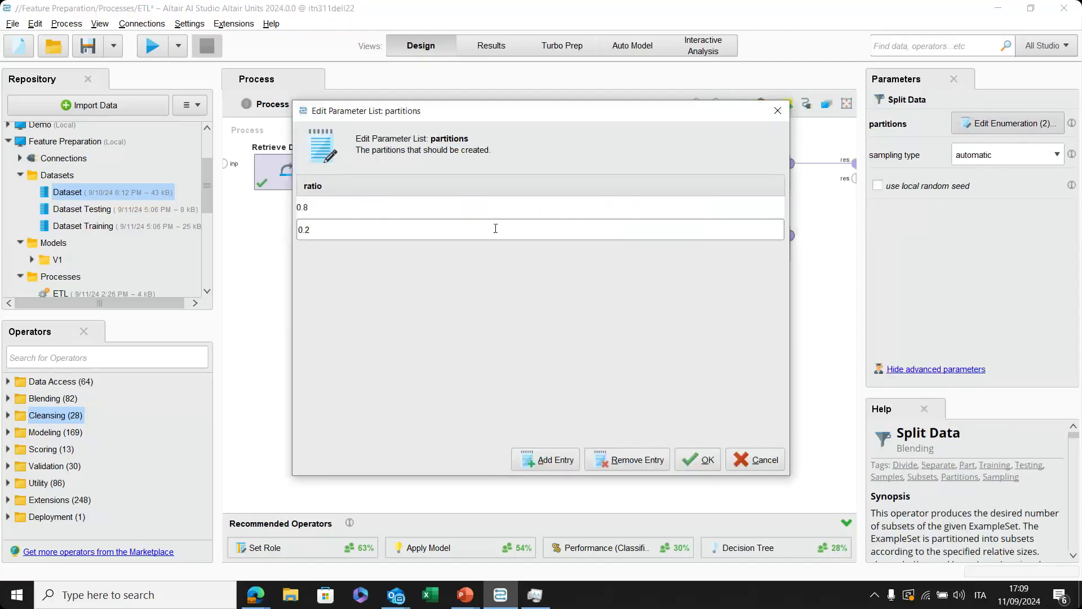
click(333, 209)
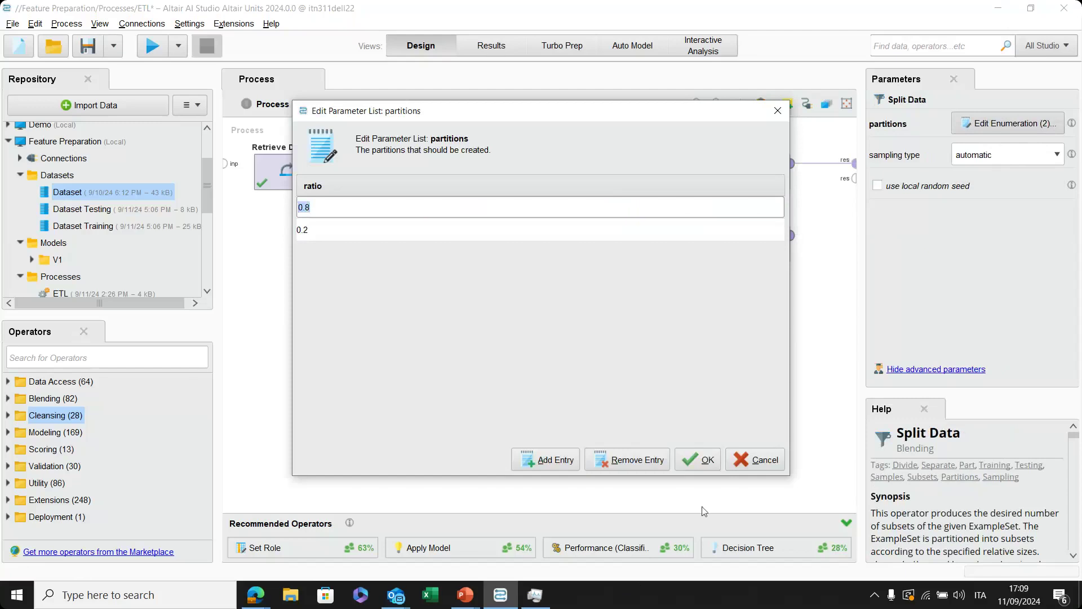
click(336, 230)
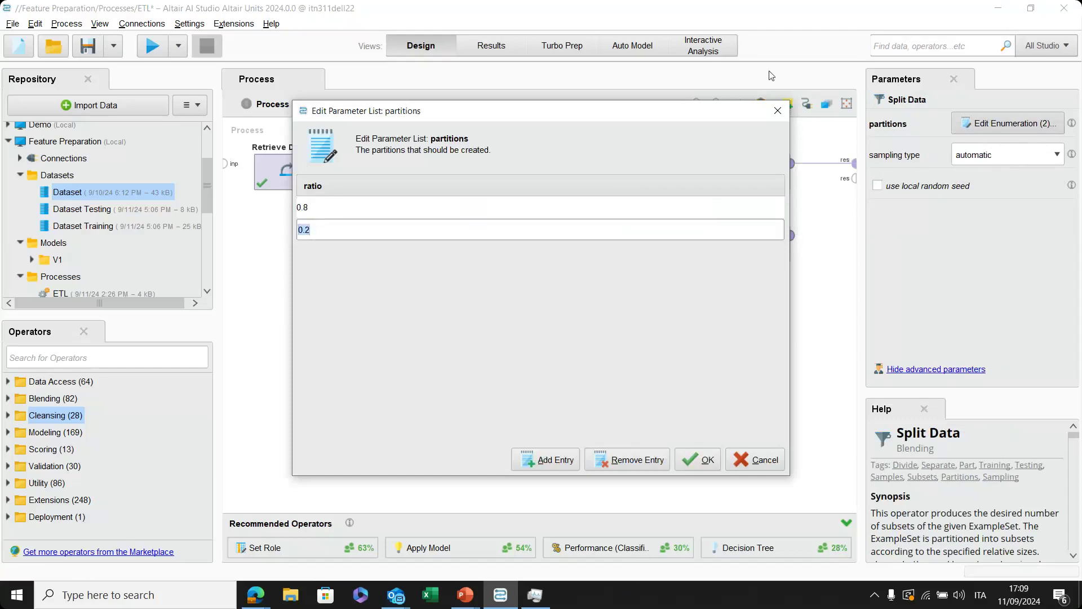
drag(719, 115, 121, 129)
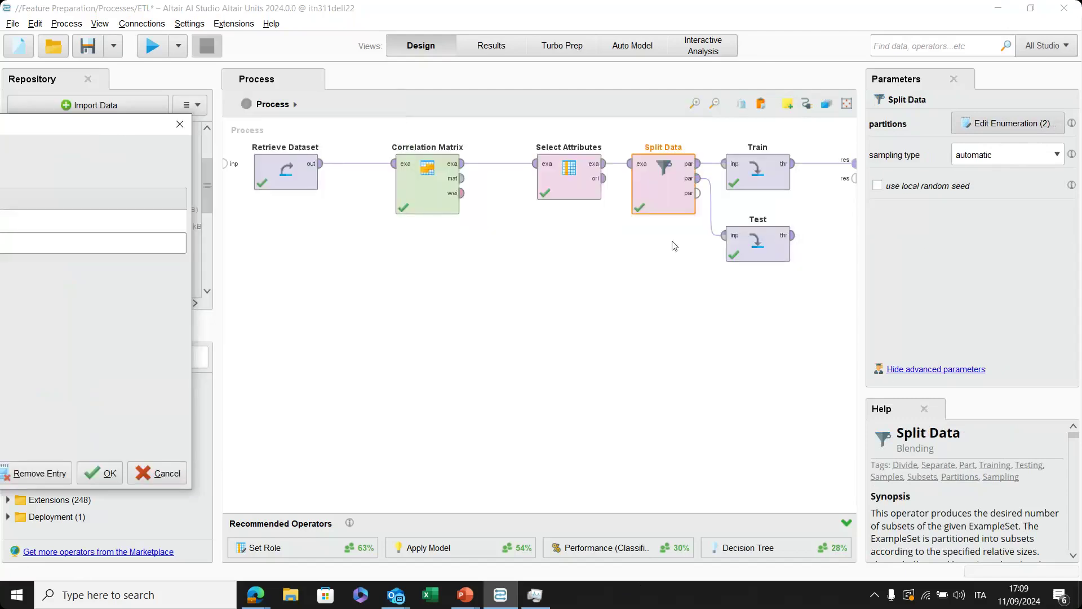
click(179, 124)
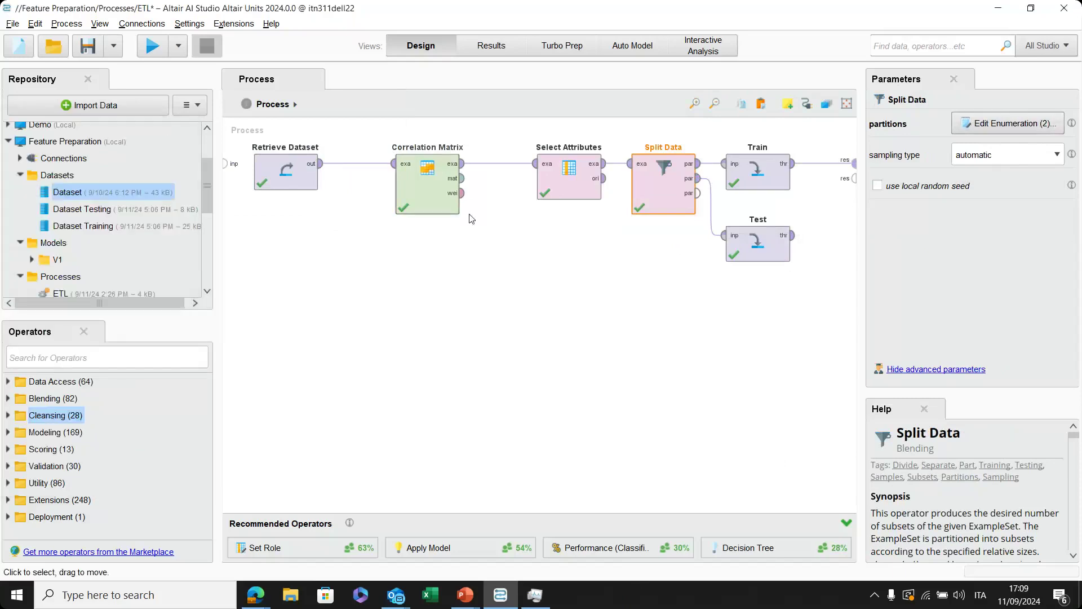
scroll(66, 278, down, 3)
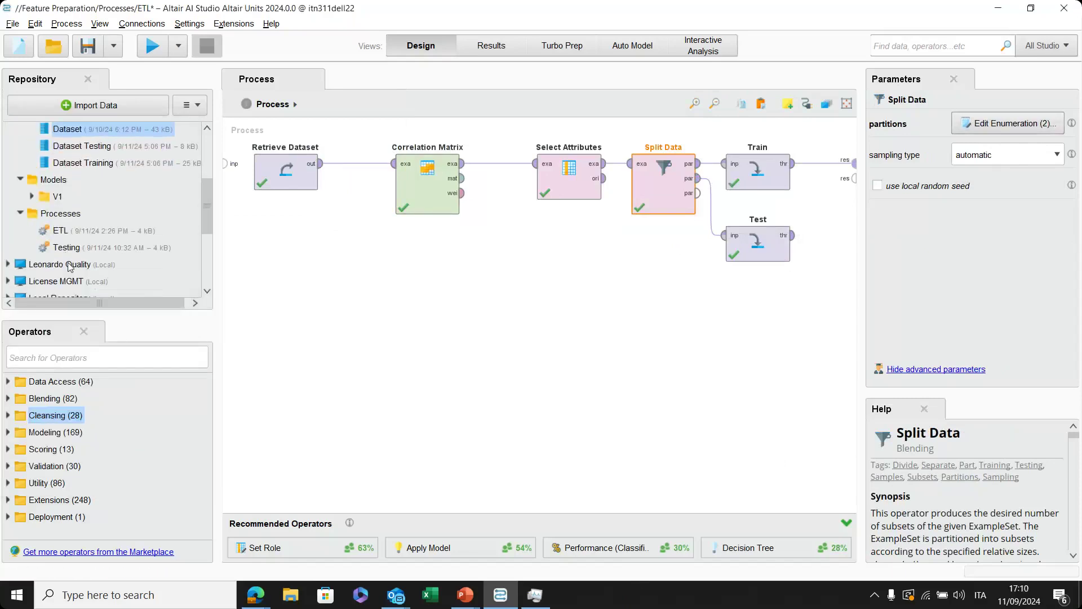
Save the ETL changes and open the Testing process.
double_click(66, 248)
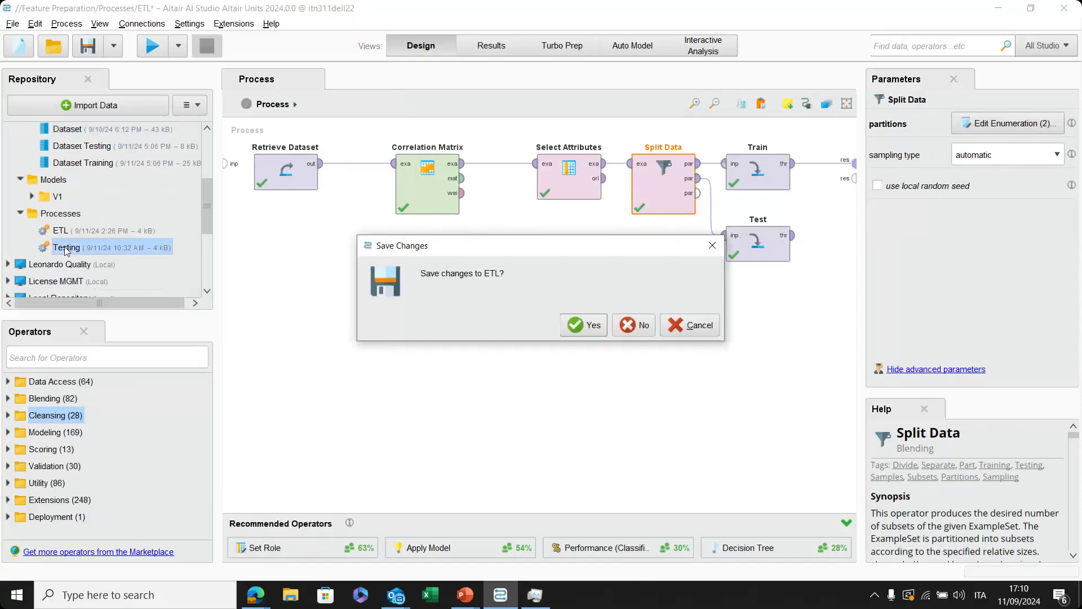
click(585, 324)
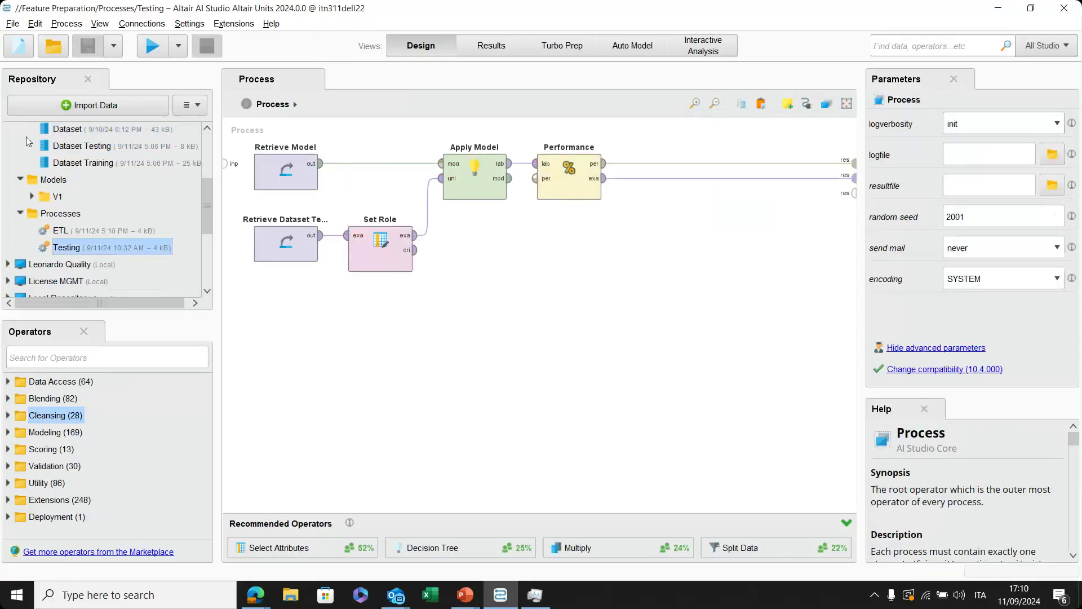
scroll(98, 242, up, 2)
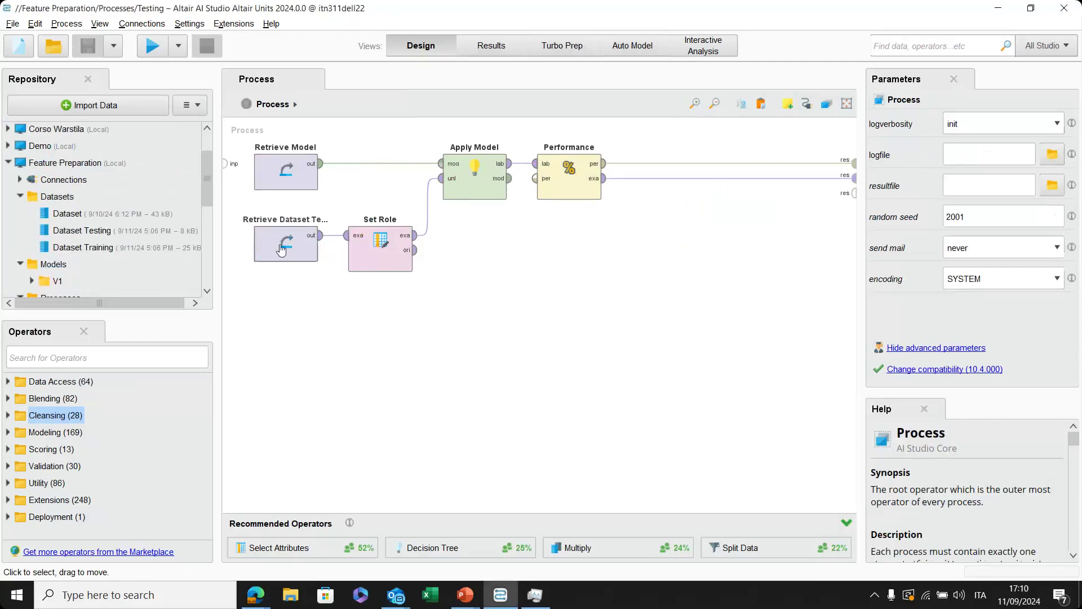
Check Set Role's role list, confirming STATE has the label role.
click(281, 249)
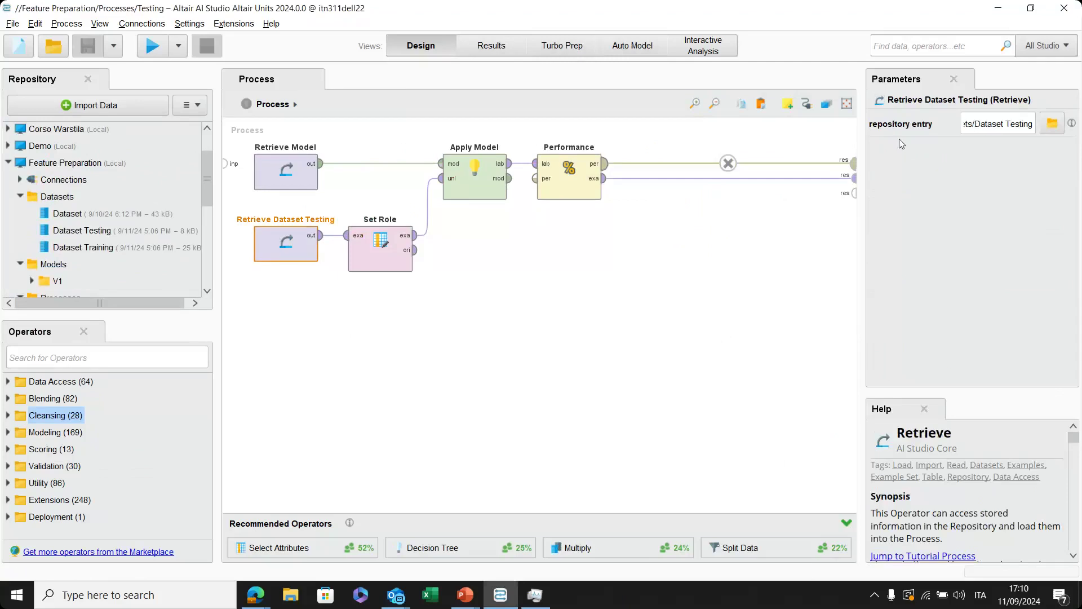
click(392, 260)
click(989, 128)
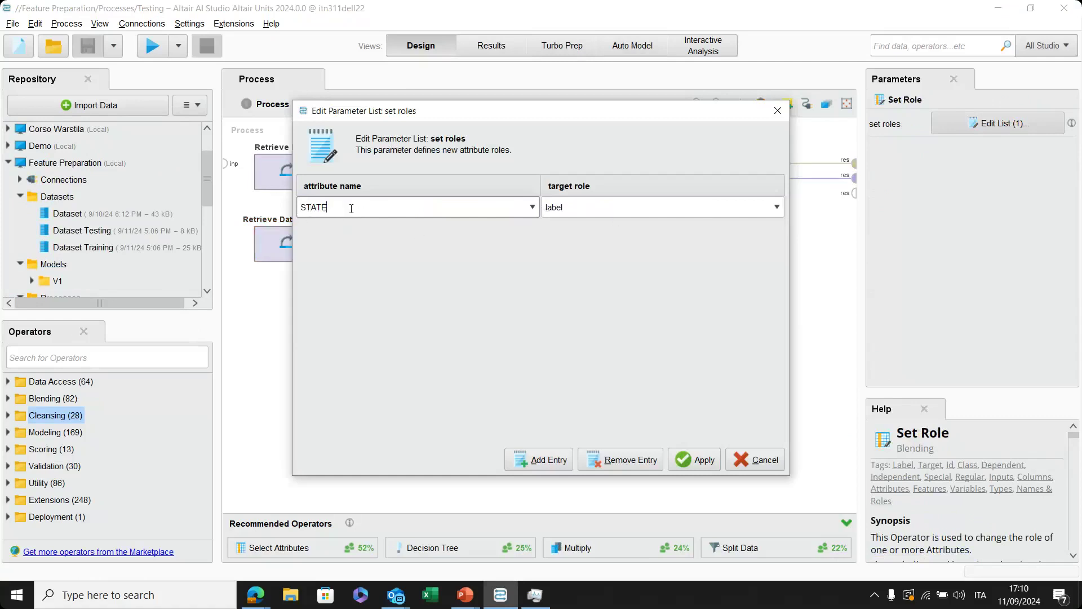
click(778, 111)
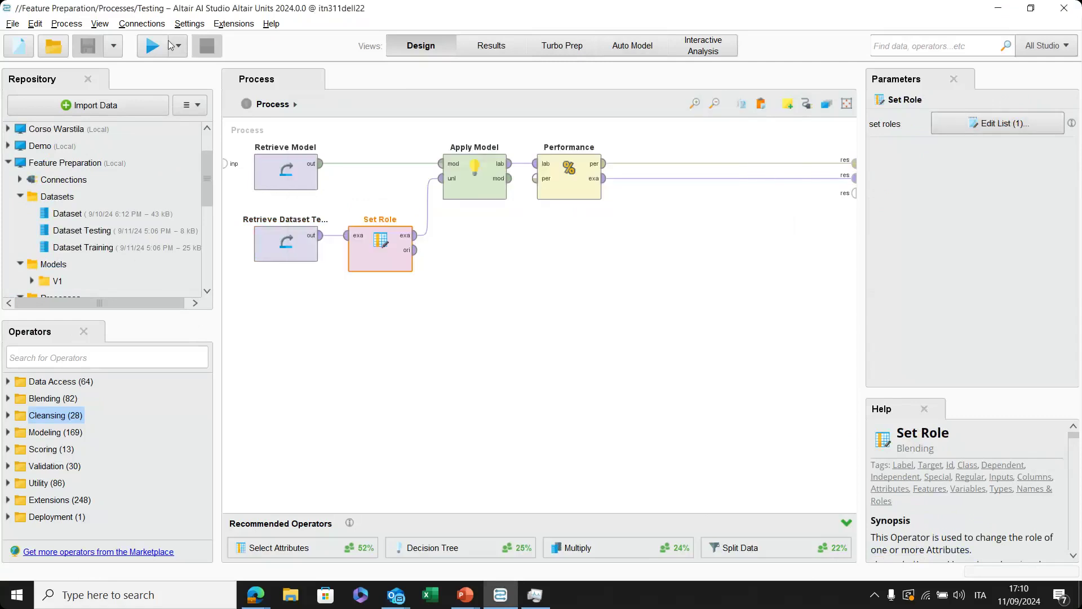
Run the Testing process and widen the prediction(STATE), confidence(State A) and confidence(State B) columns.
click(151, 47)
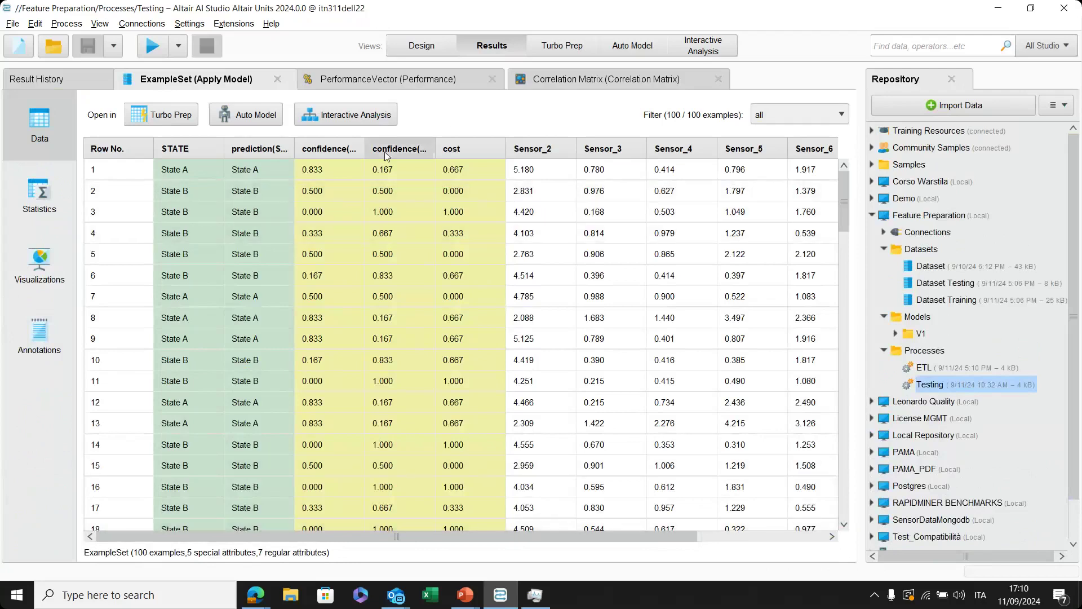
drag(293, 148, 332, 149)
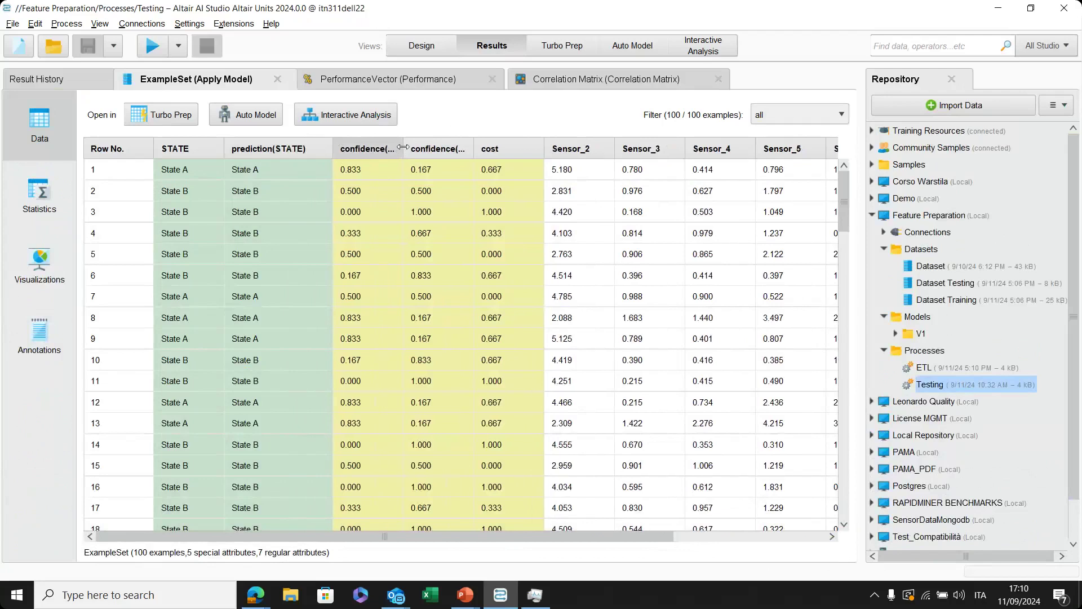
drag(402, 147, 440, 147)
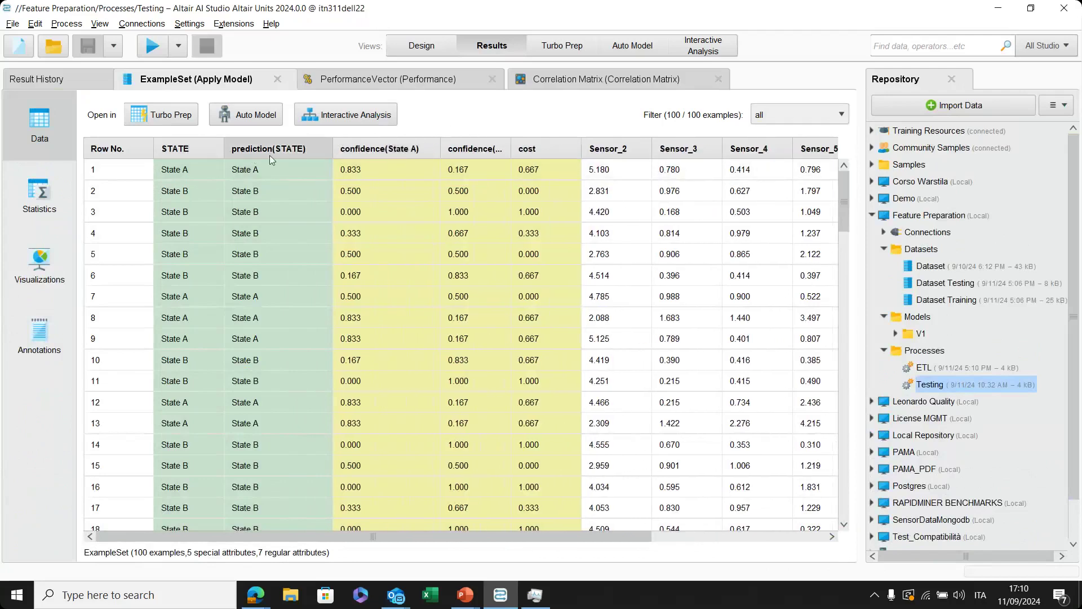
scroll(228, 356, down, 5)
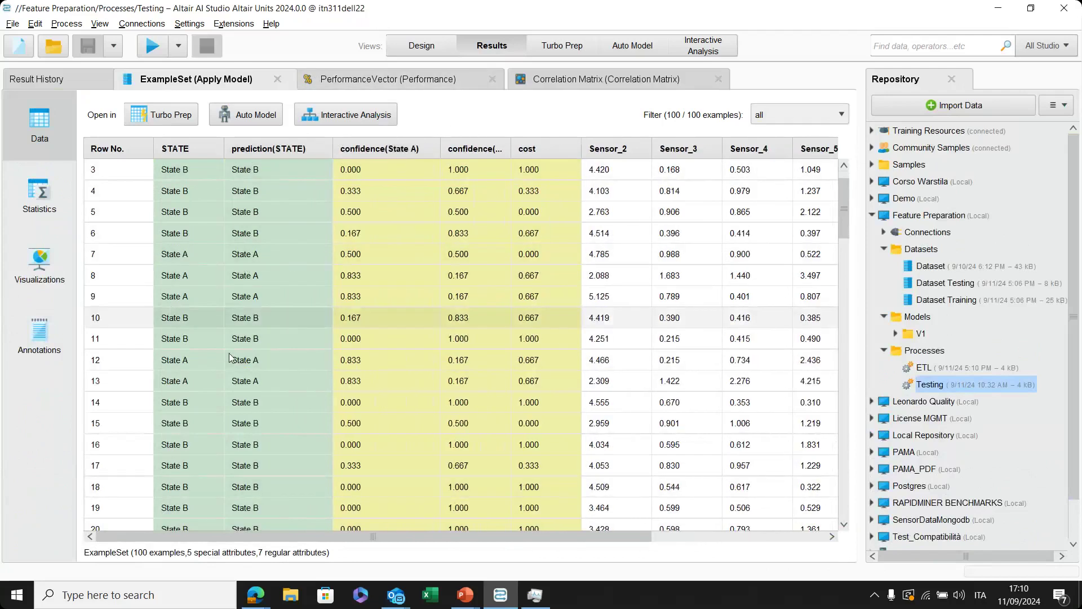
scroll(228, 356, up, 5)
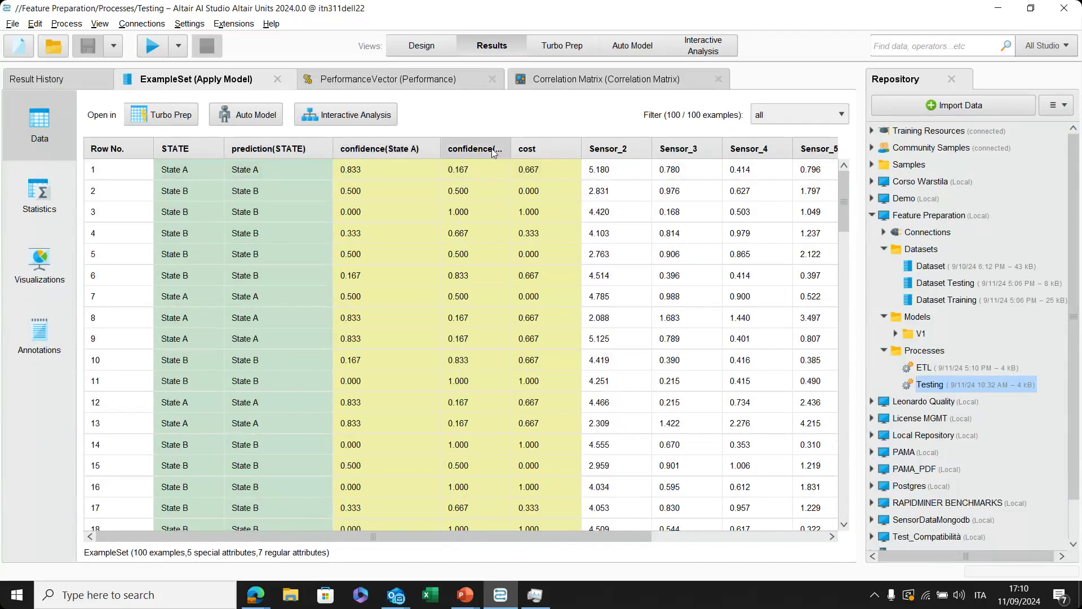
double_click(510, 145)
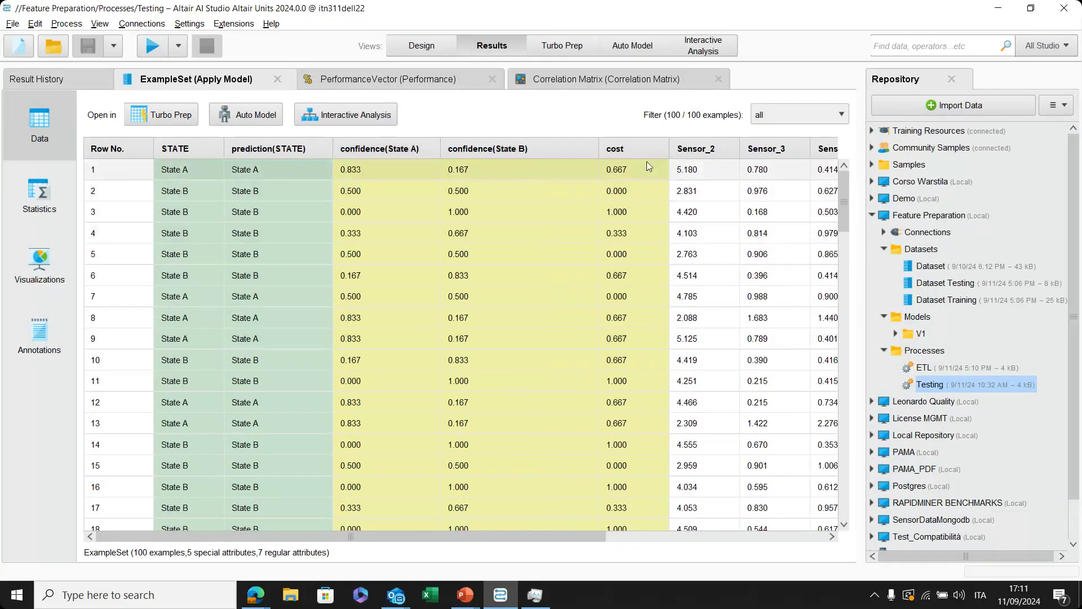
Review the 100% accuracy performance (46 State A, 54 State B) and correlation matrix, then return to Design.
click(396, 83)
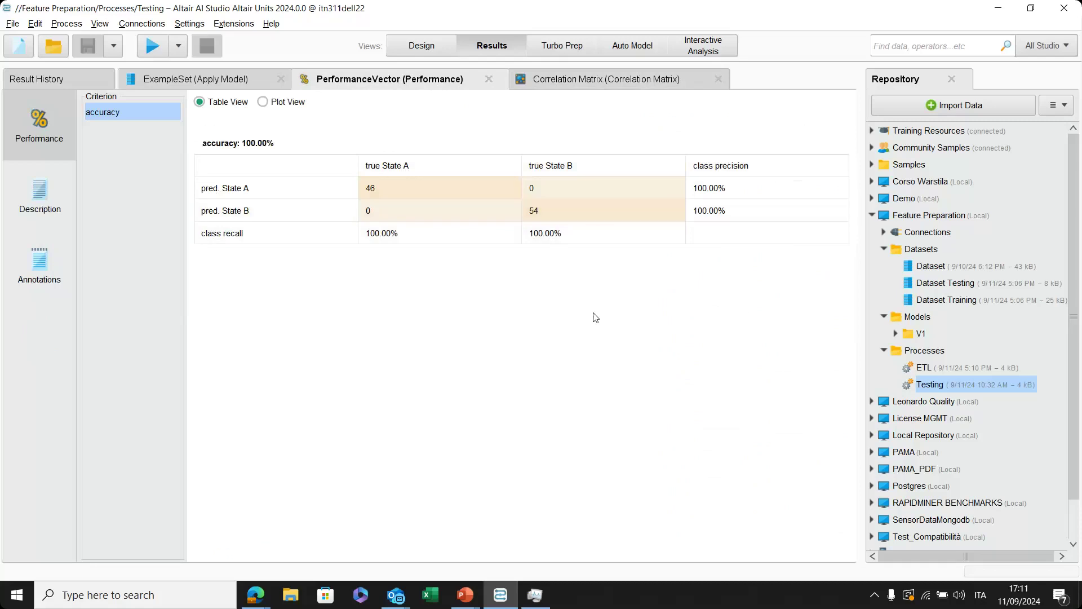
click(617, 78)
click(394, 79)
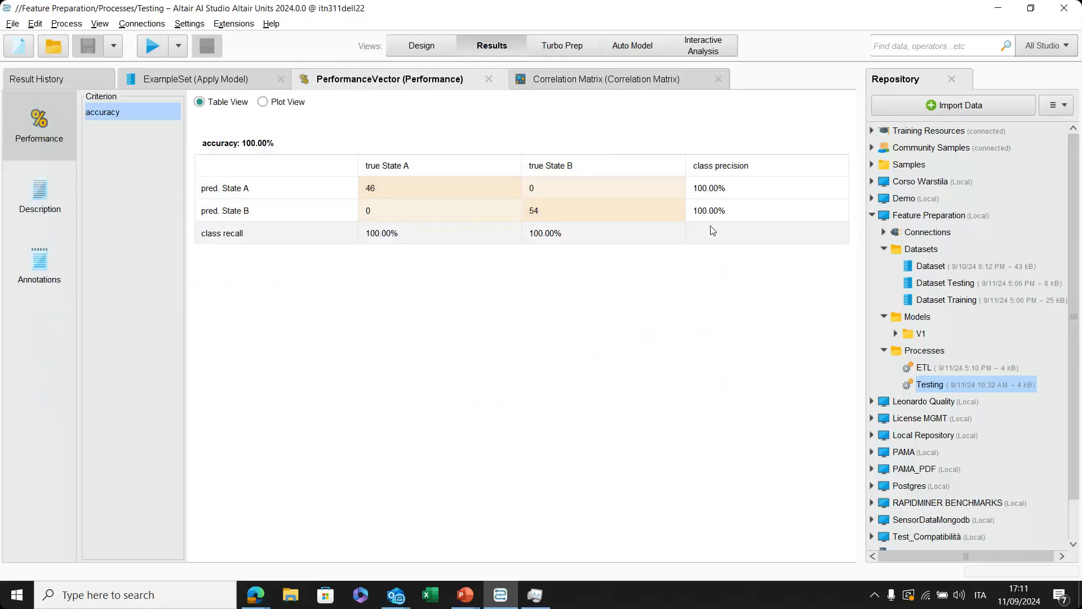
click(408, 48)
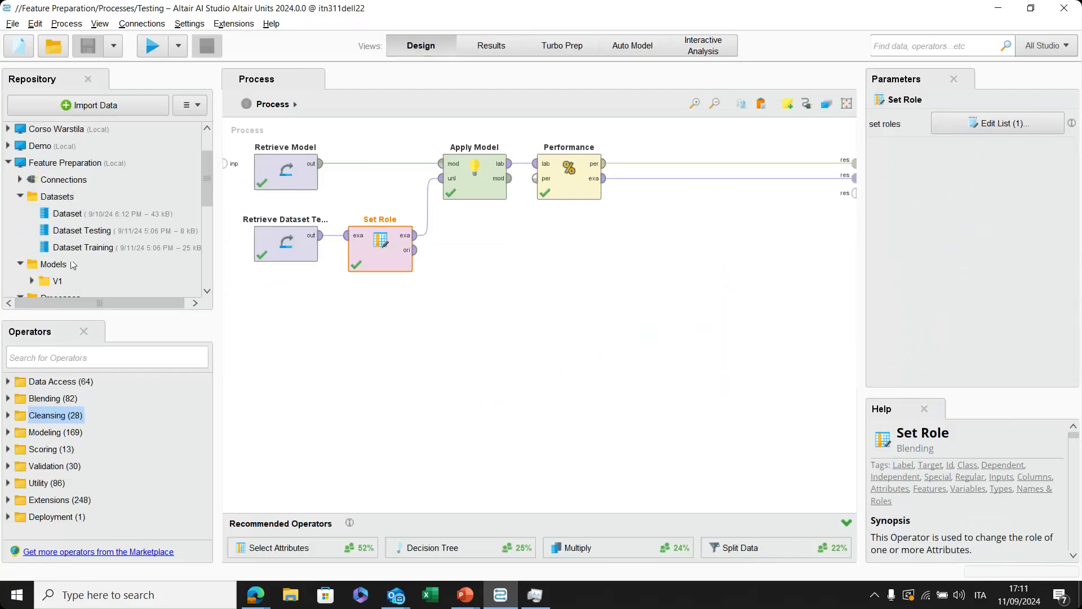
Reopen the ETL process from Processes and expand Cleansing operators down to the Missing group.
scroll(74, 258, down, 3)
double_click(66, 210)
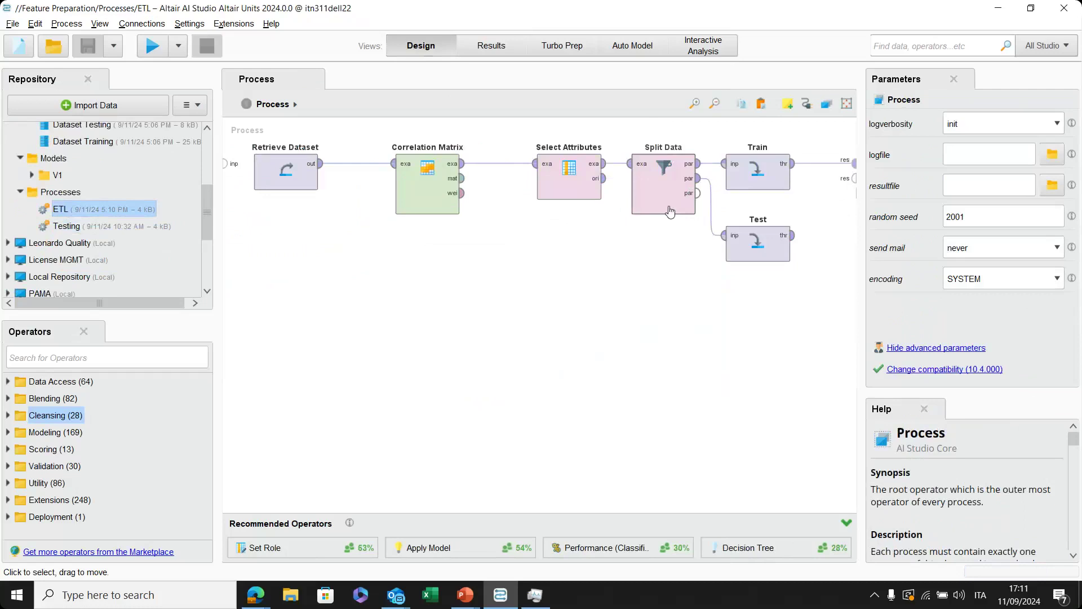
click(6, 417)
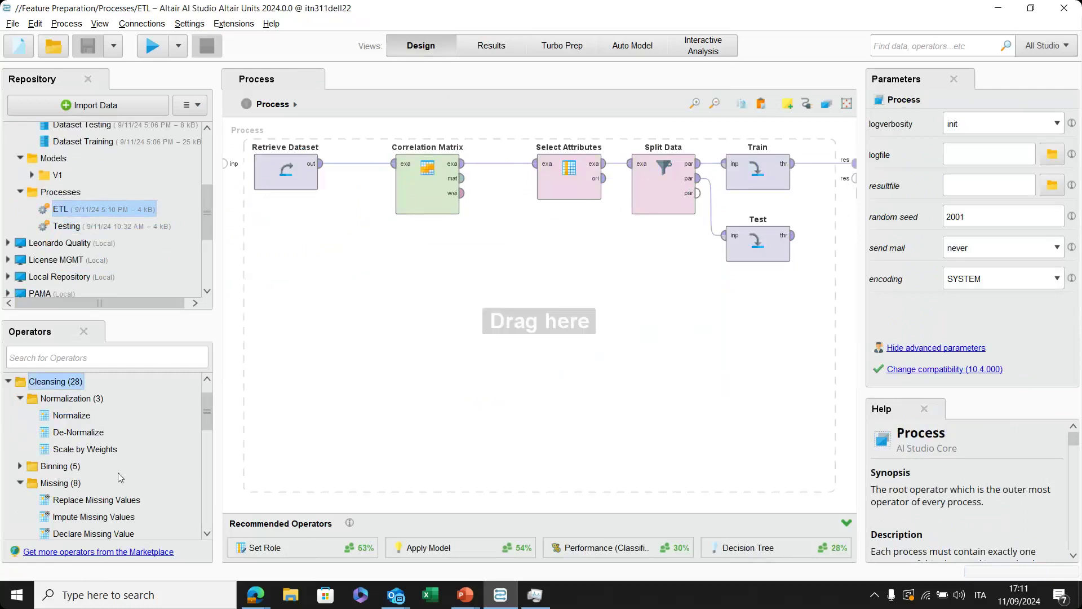
scroll(119, 476, down, 1)
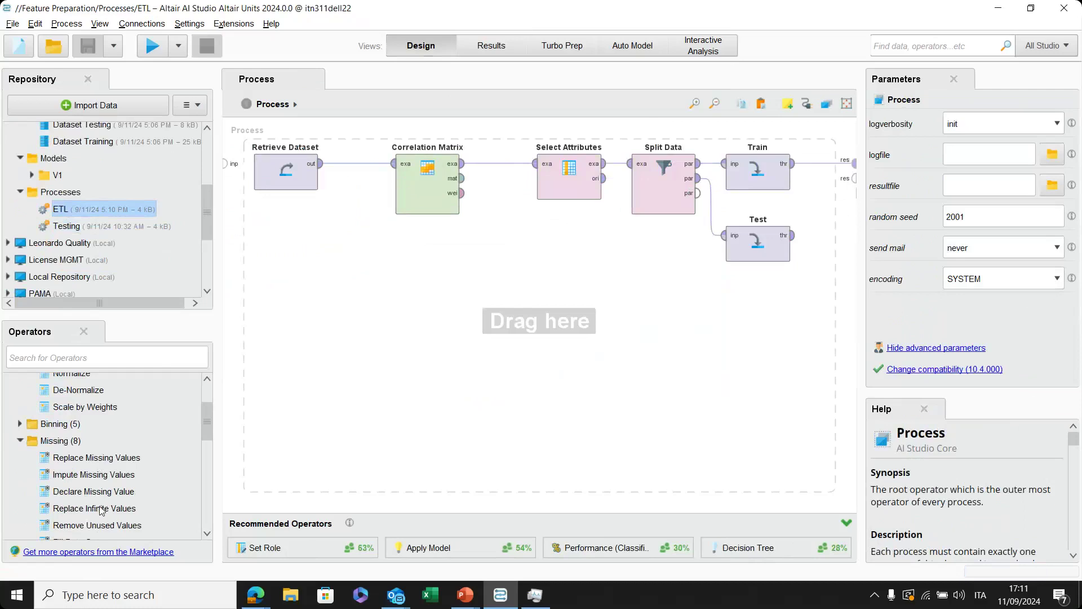
scroll(100, 521, down, 1)
scroll(84, 411, down, 1)
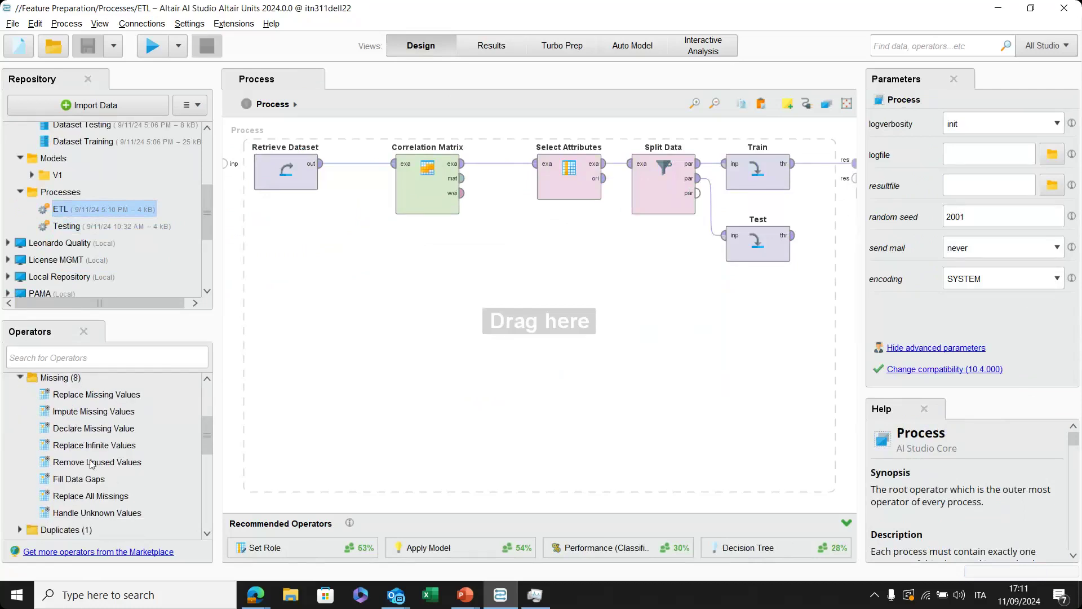
double_click(121, 400)
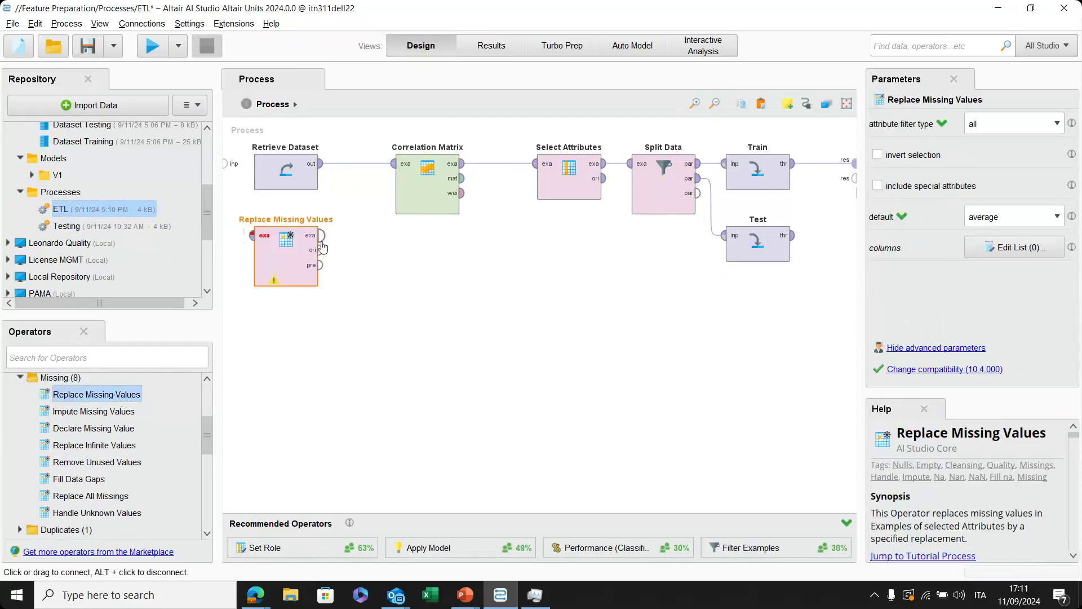
click(1044, 217)
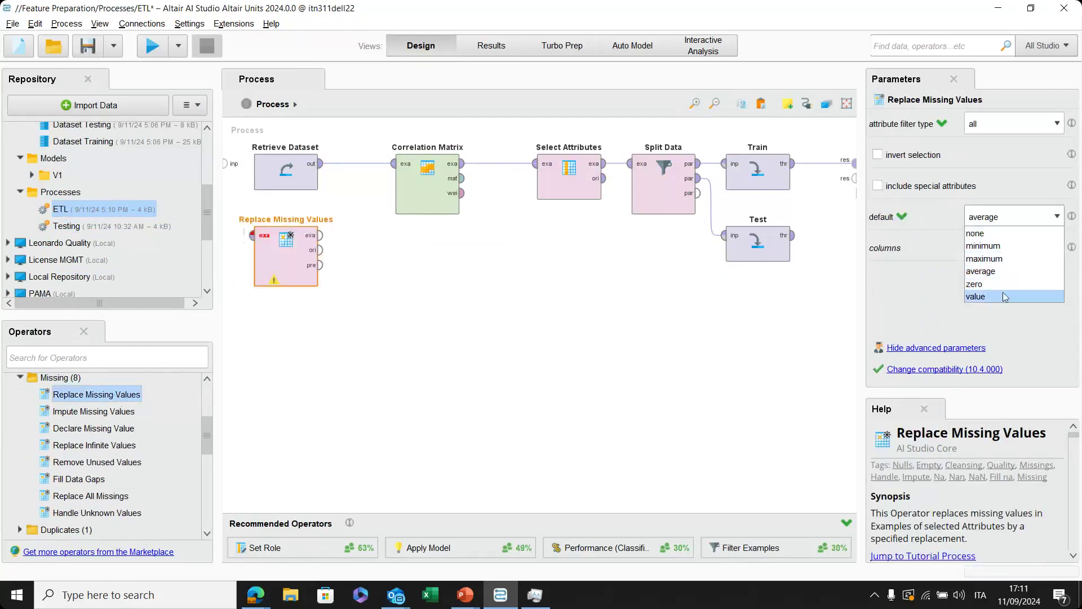
right_click(292, 255)
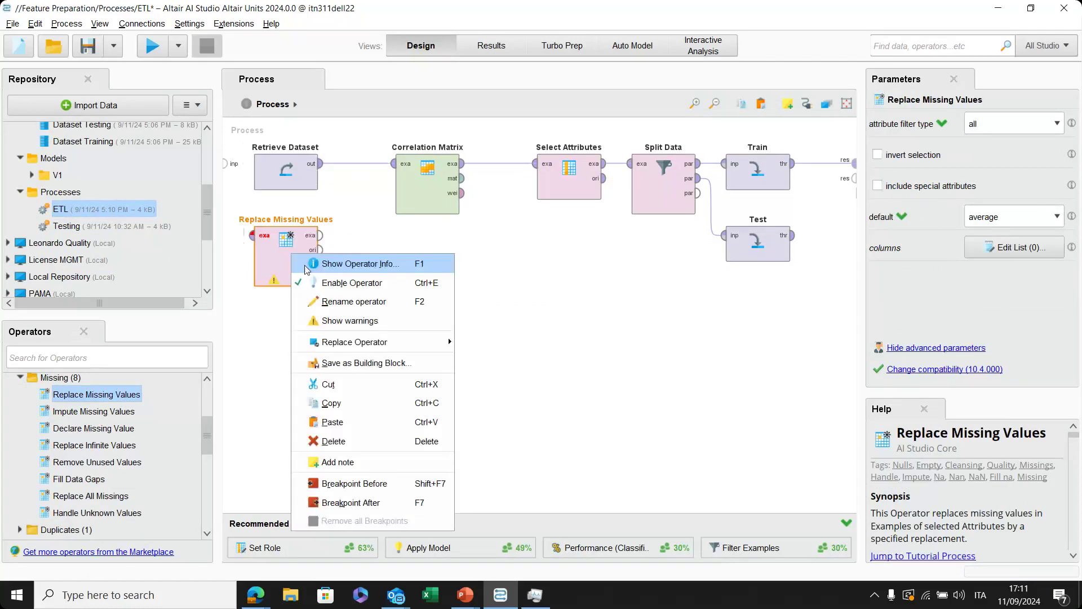
click(345, 443)
scroll(85, 451, up, 3)
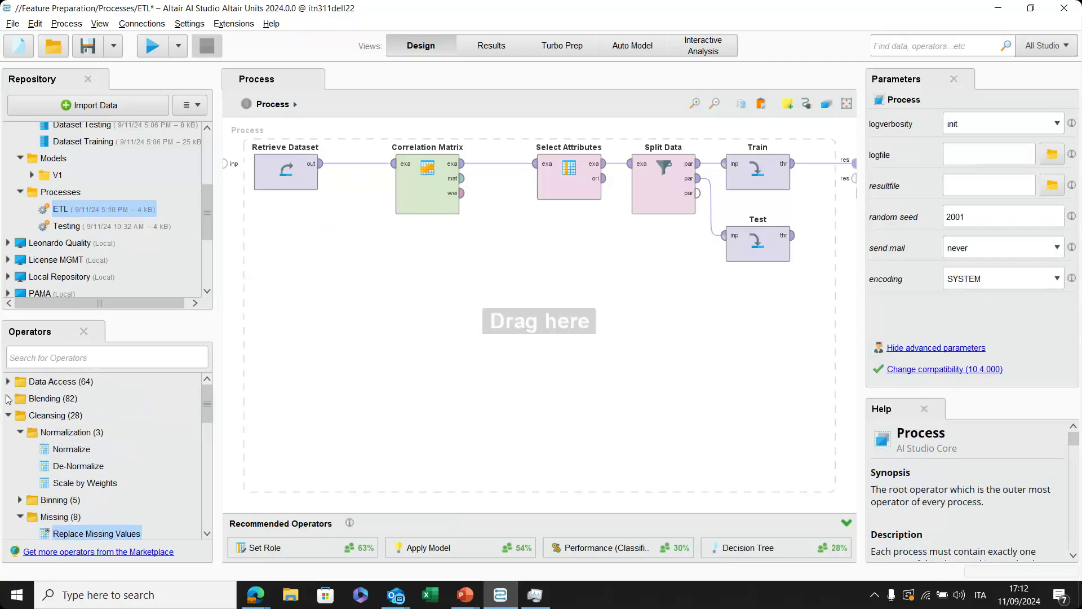
scroll(121, 445, down, 5)
scroll(121, 445, down, 3)
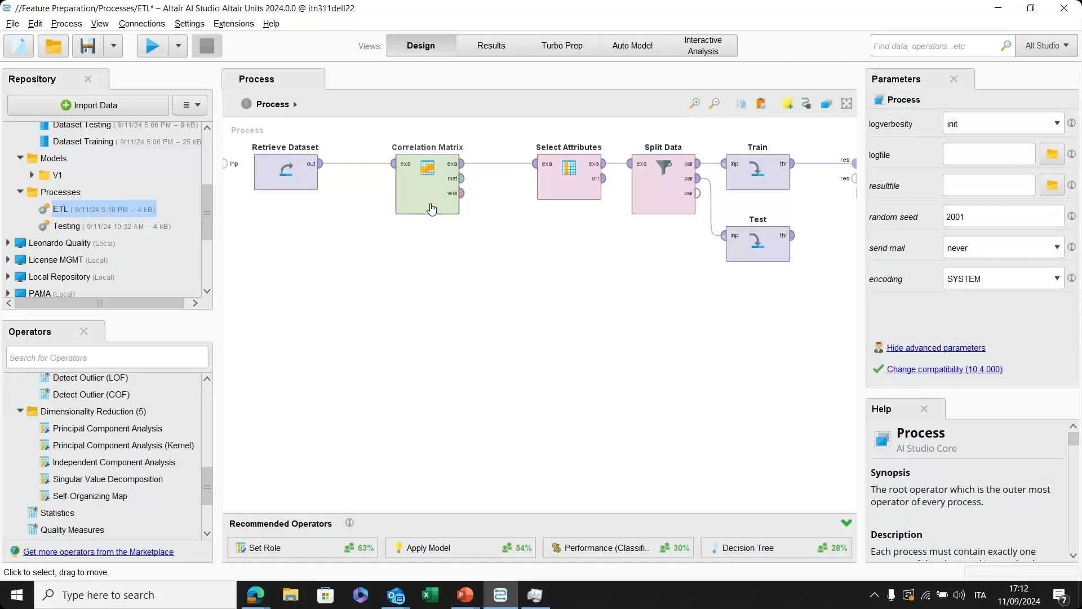
scroll(75, 423, down, 3)
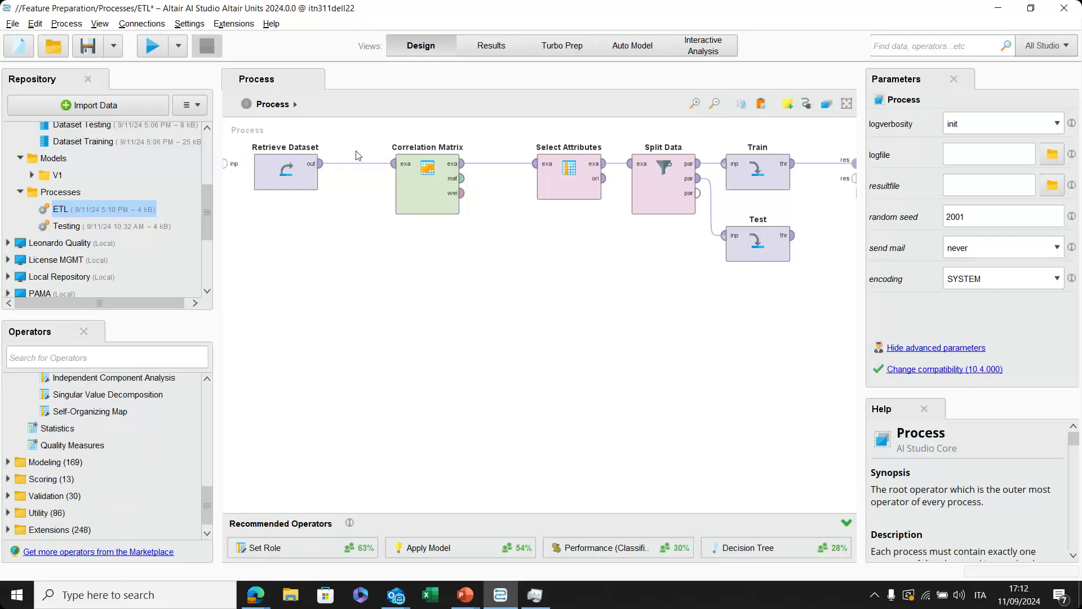
right_click(285, 171)
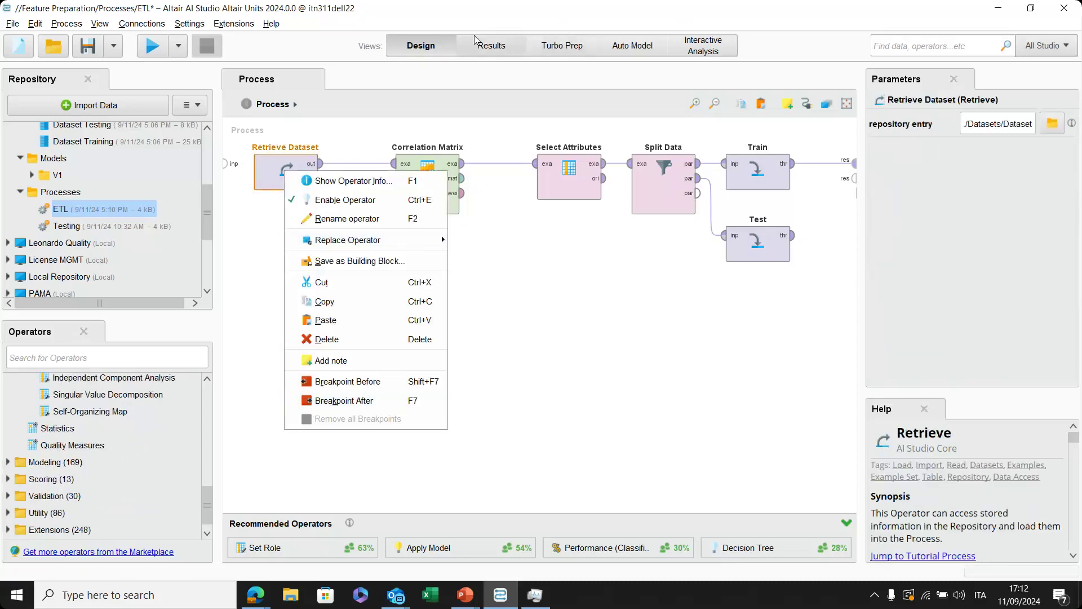
click(491, 45)
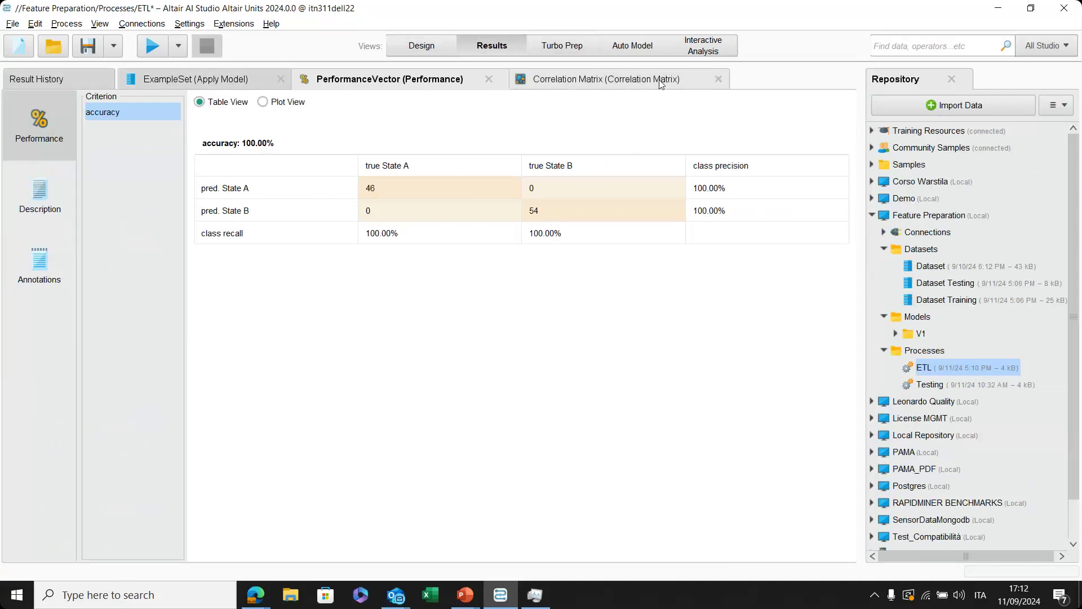
click(432, 50)
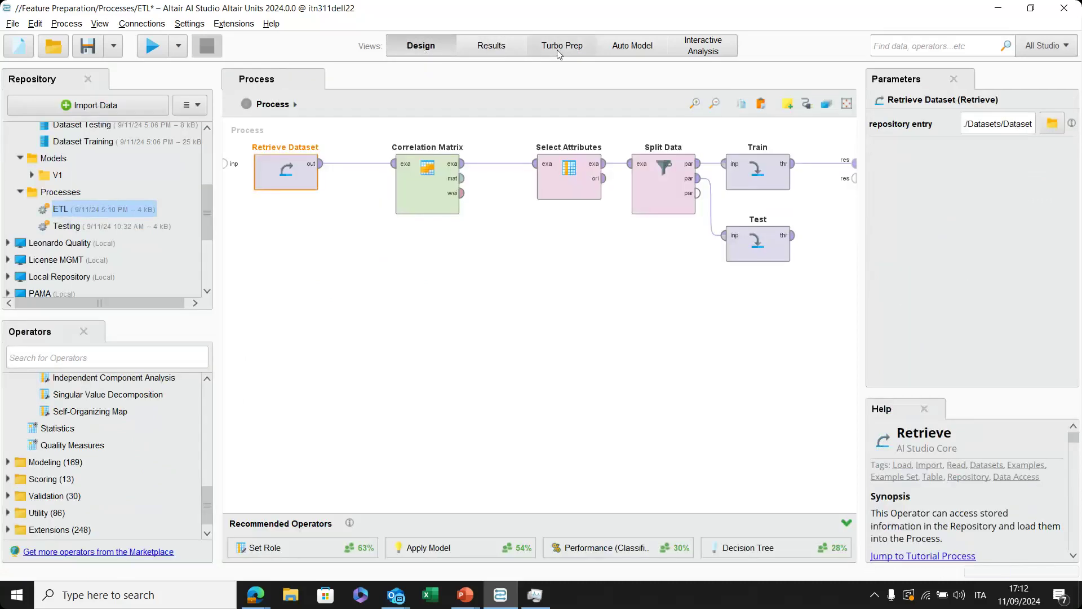
scroll(90, 451, up, 10)
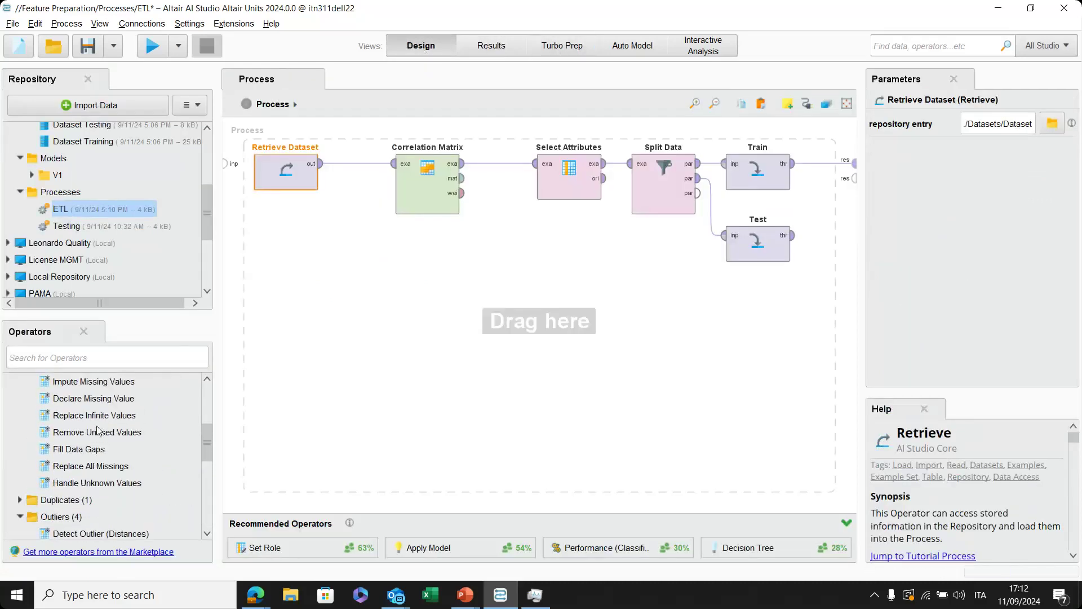
scroll(97, 423, up, 1)
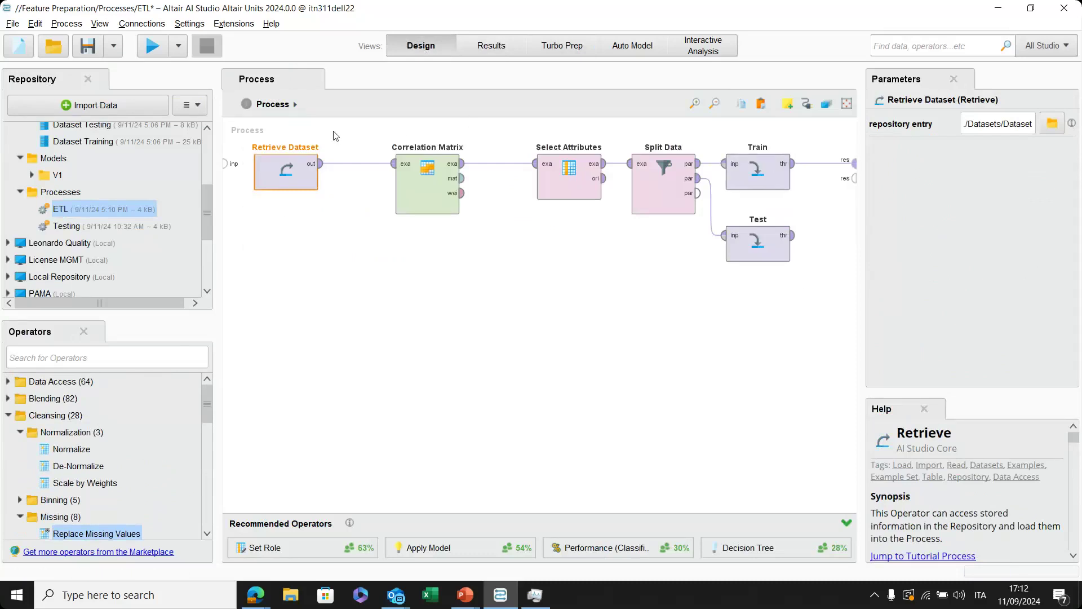
Open the Dataset in Turbo Prep and show Sensor_2's Transformations actions.
click(569, 47)
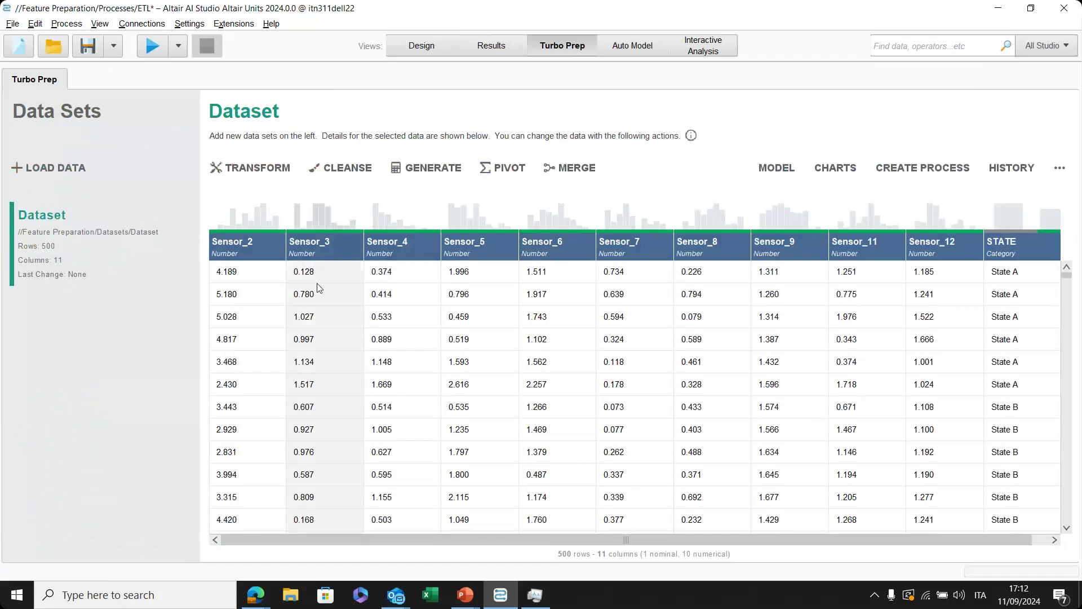
right_click(248, 241)
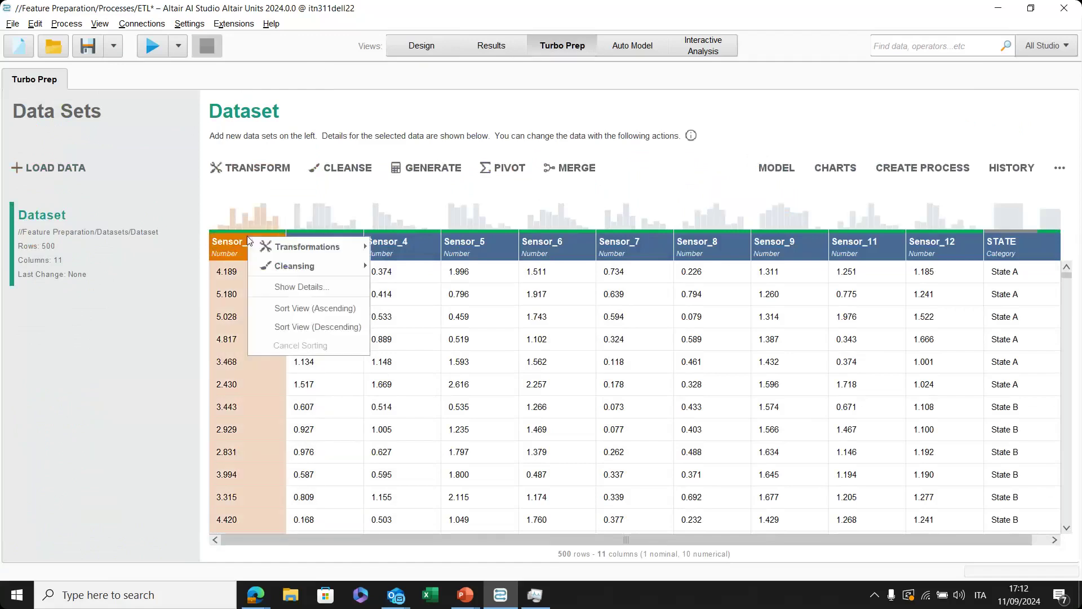
mouse_move(315, 250)
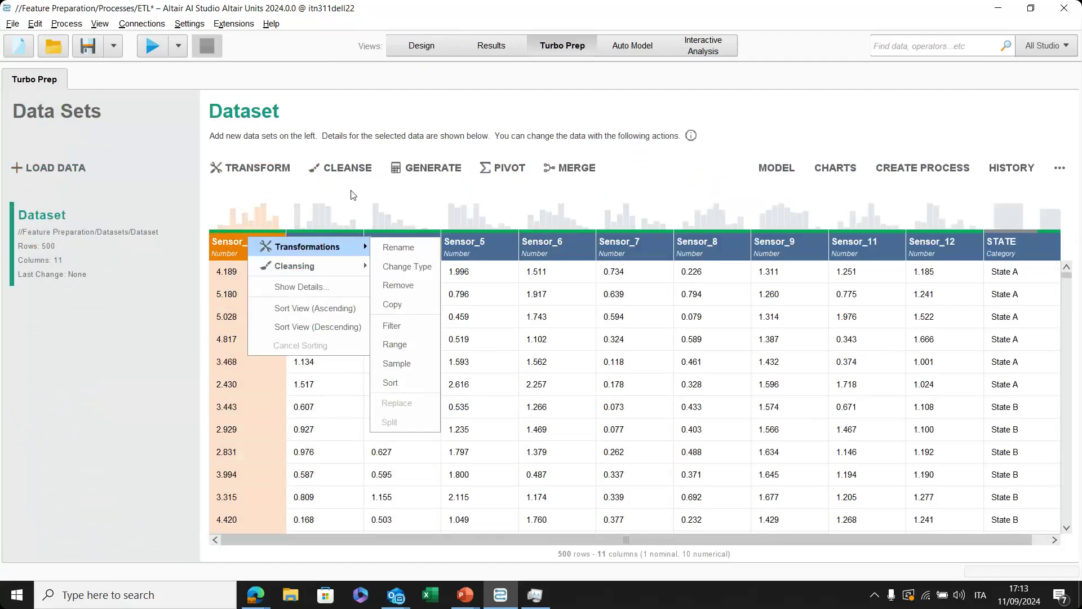
Run Auto Cleansing with STATE as target and PCA enabled, yielding pc_1 to pc_8.
click(413, 268)
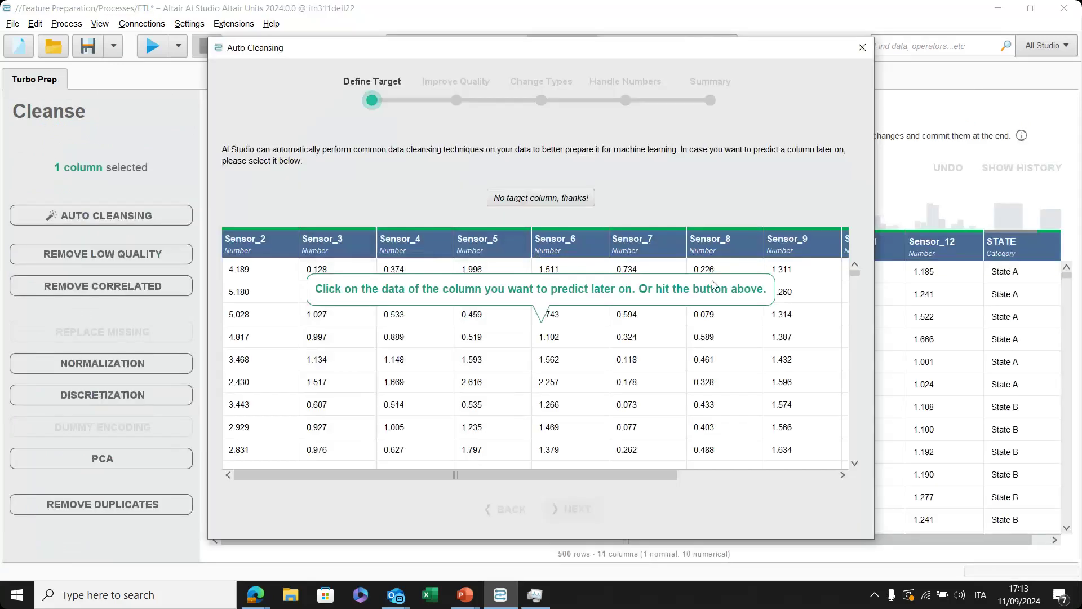
drag(539, 475, 817, 472)
click(827, 272)
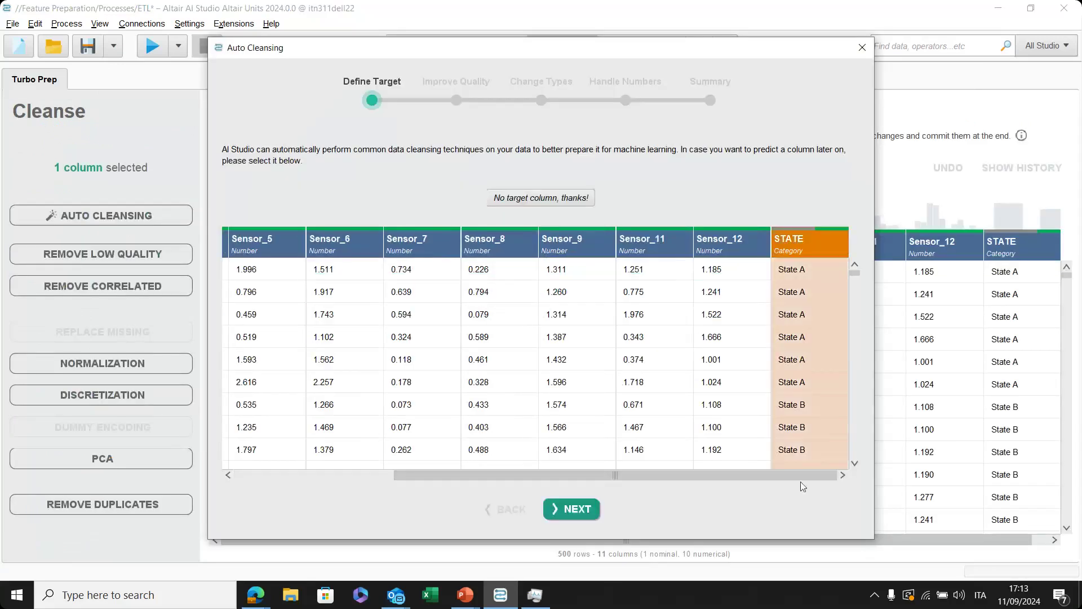
drag(655, 475, 494, 475)
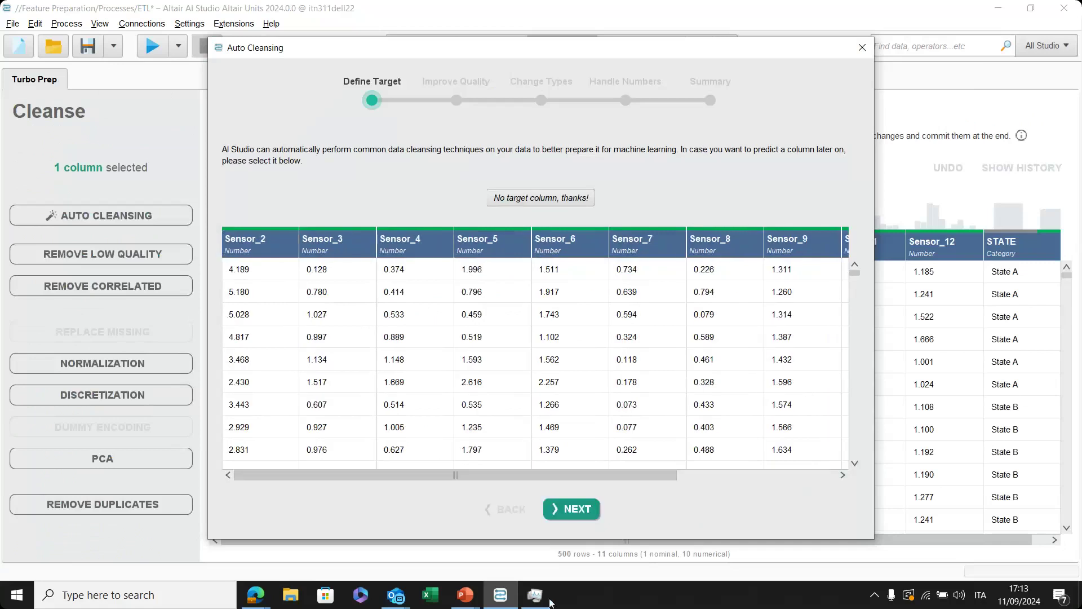
double_click(561, 508)
click(565, 510)
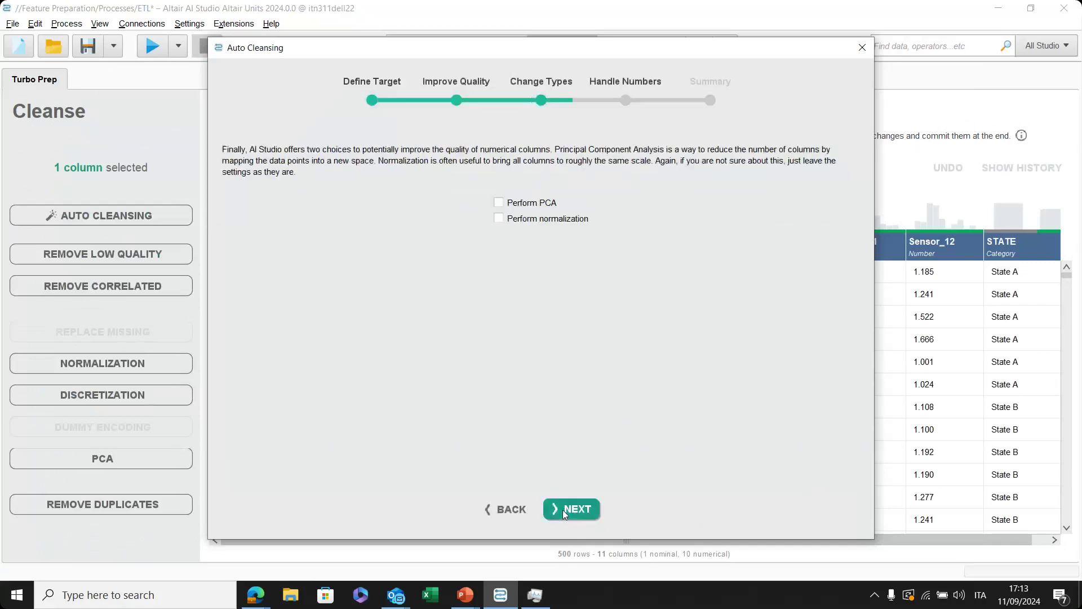
click(498, 204)
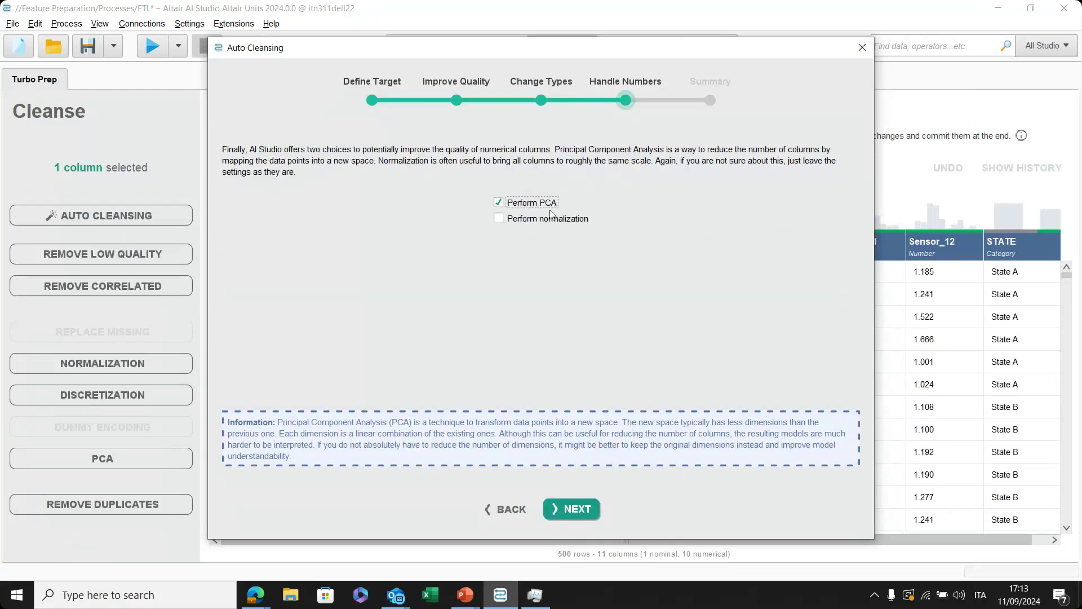
click(583, 513)
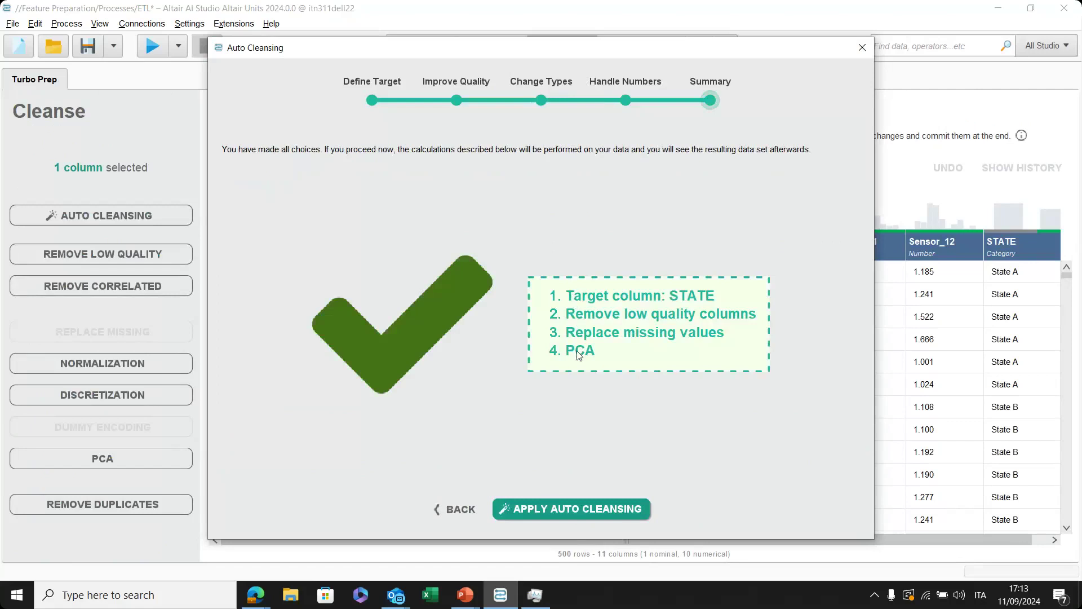
click(595, 509)
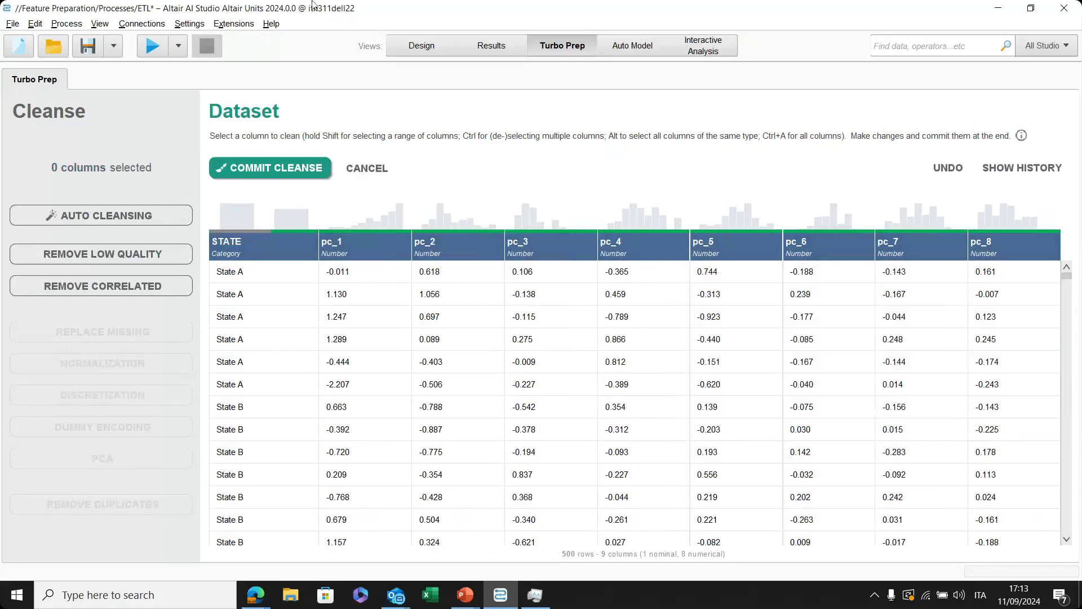
Cancel the cleansing and confirm discarding the PCA-transformed data.
click(367, 168)
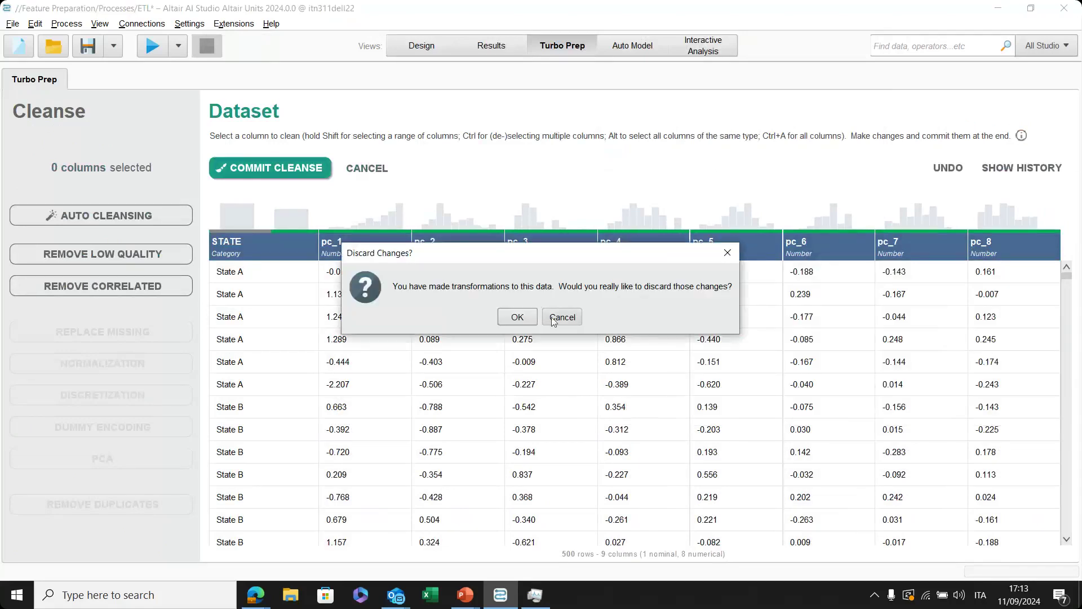
click(517, 317)
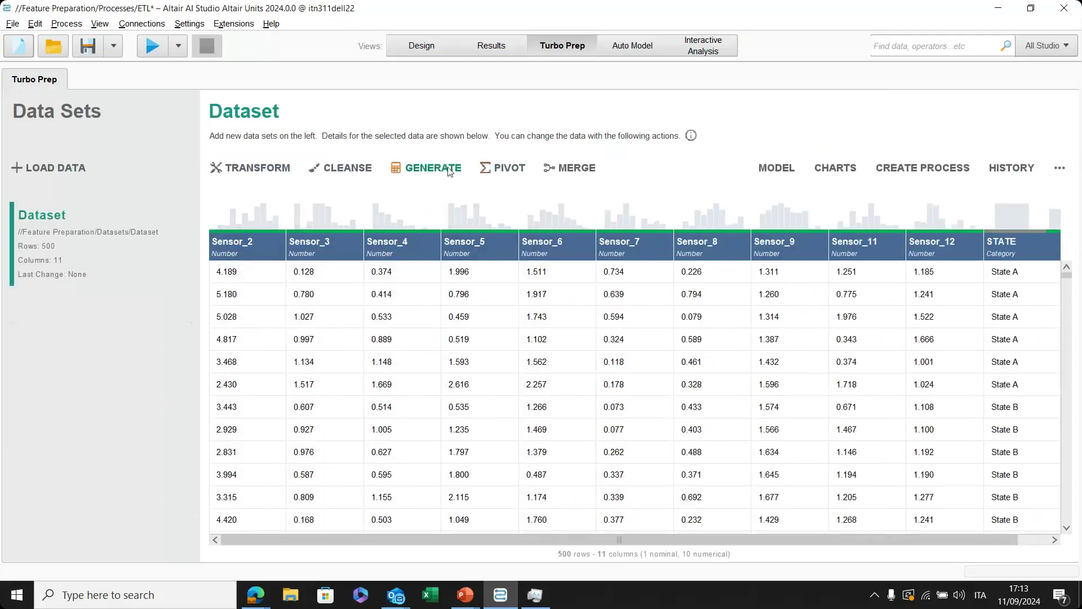
click(433, 169)
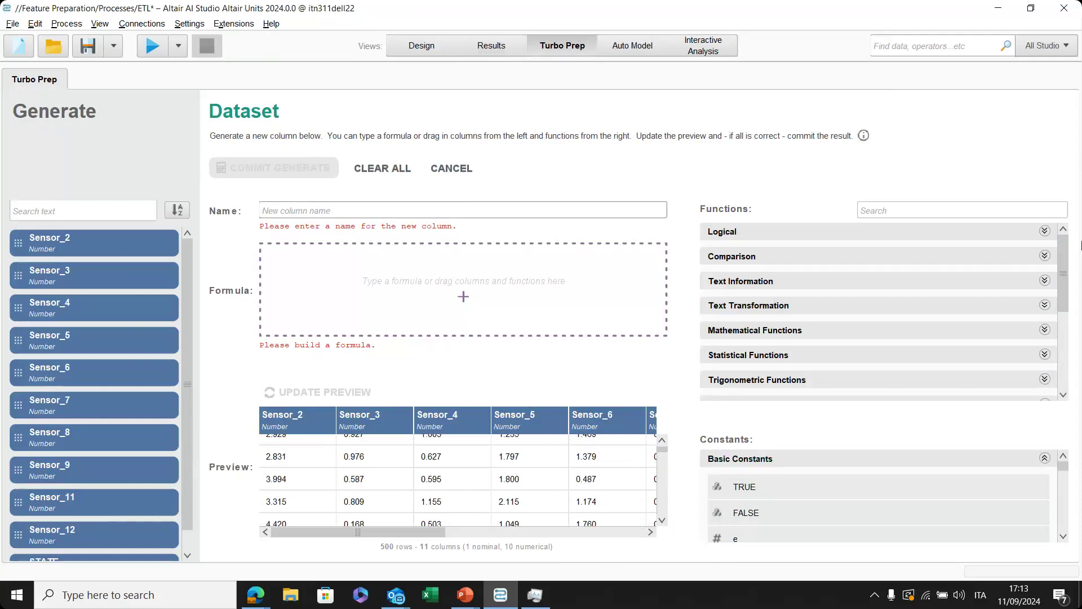
scroll(89, 354, down, 1)
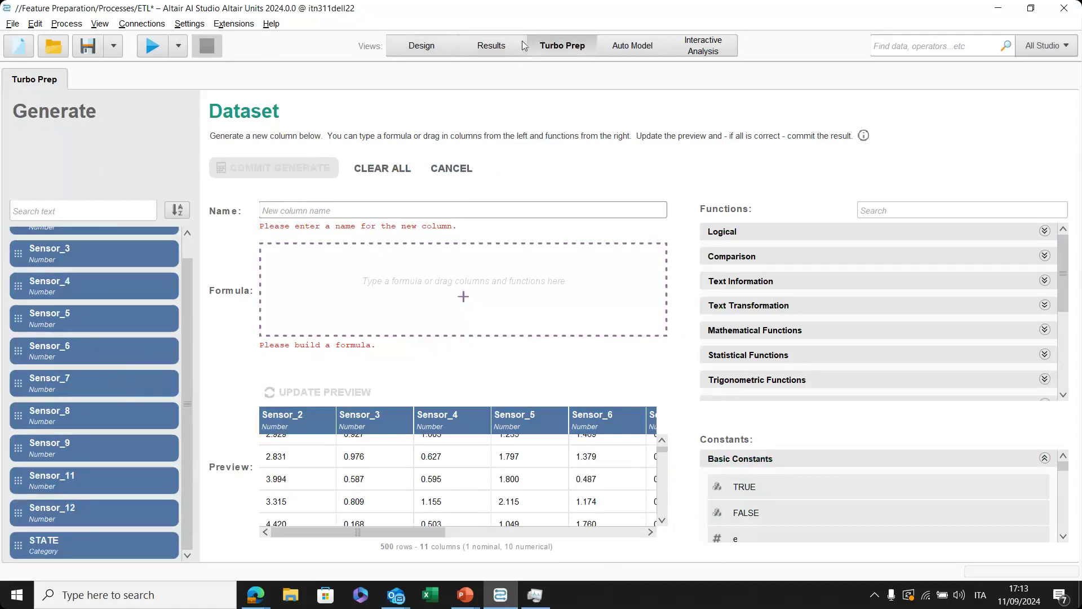
click(491, 46)
click(577, 45)
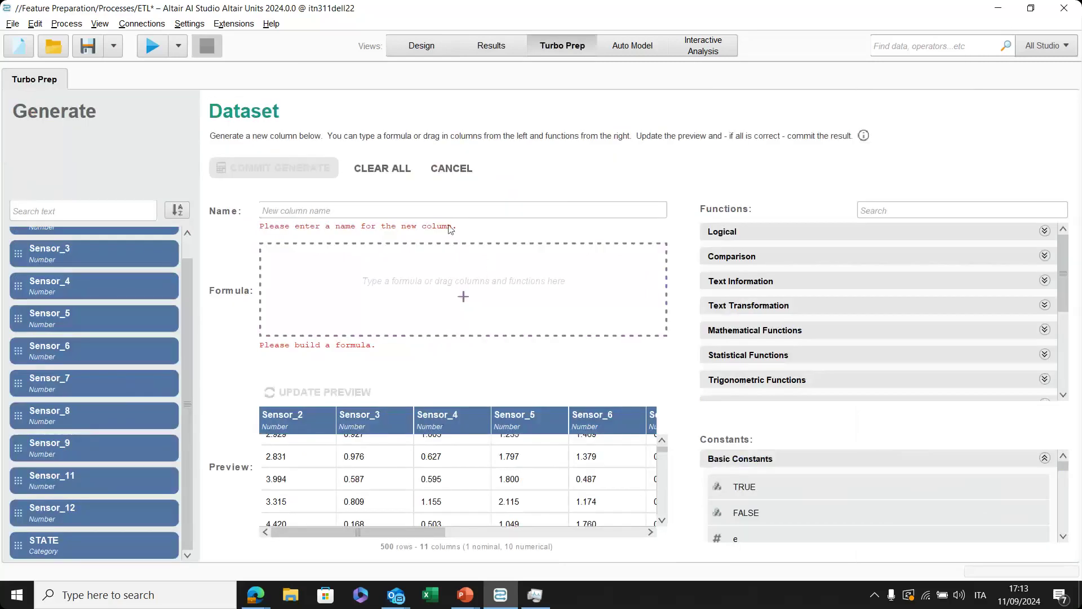
click(453, 167)
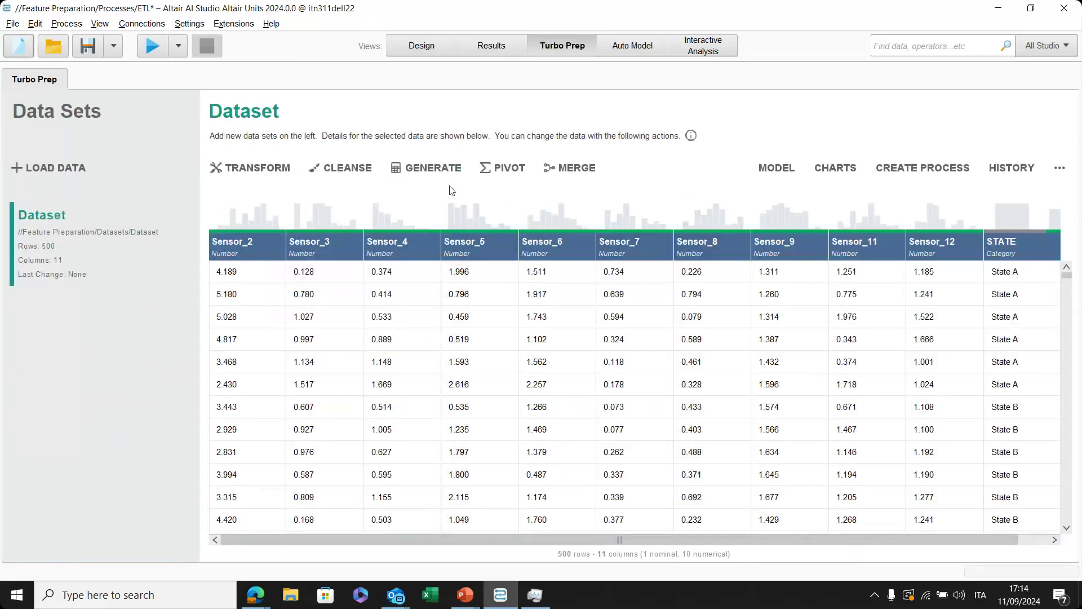
Dismiss the Sensor_3 column menu and switch to Feature Selection.pptx in PowerPoint.
right_click(309, 244)
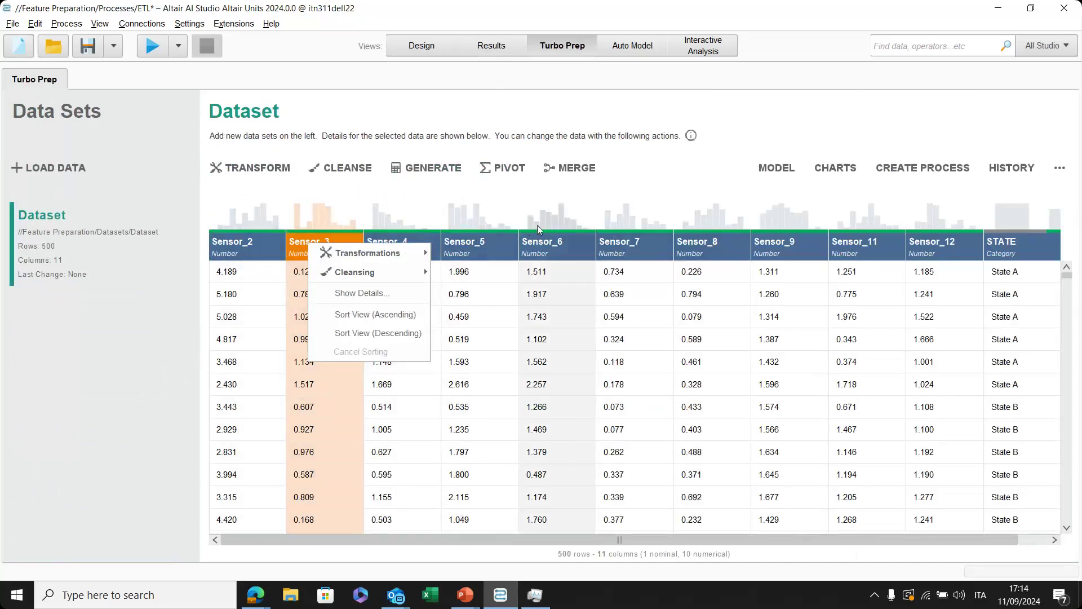
click(475, 215)
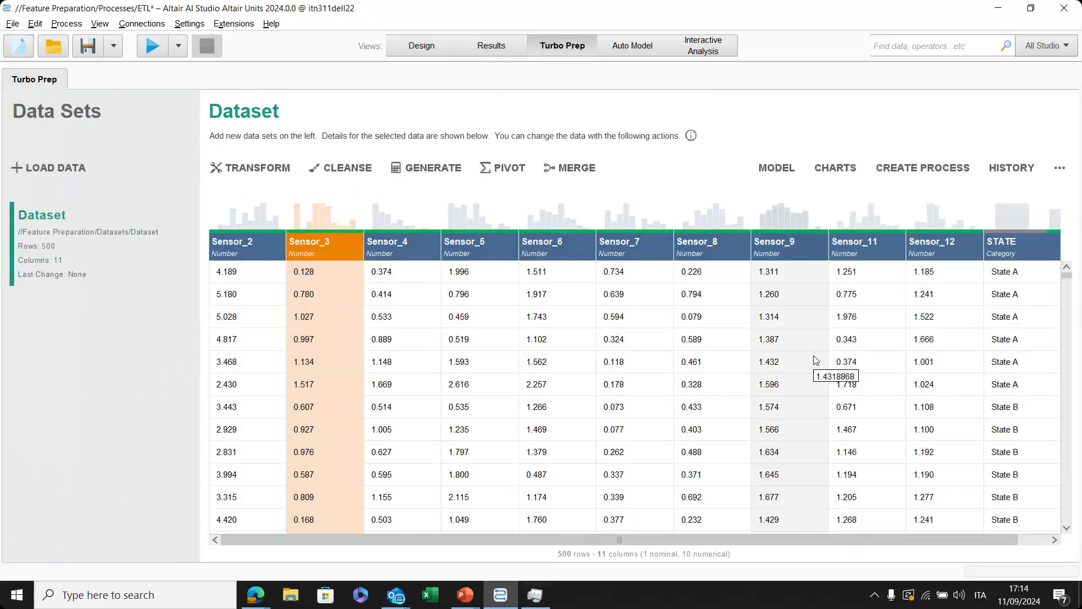
mouse_move(465, 594)
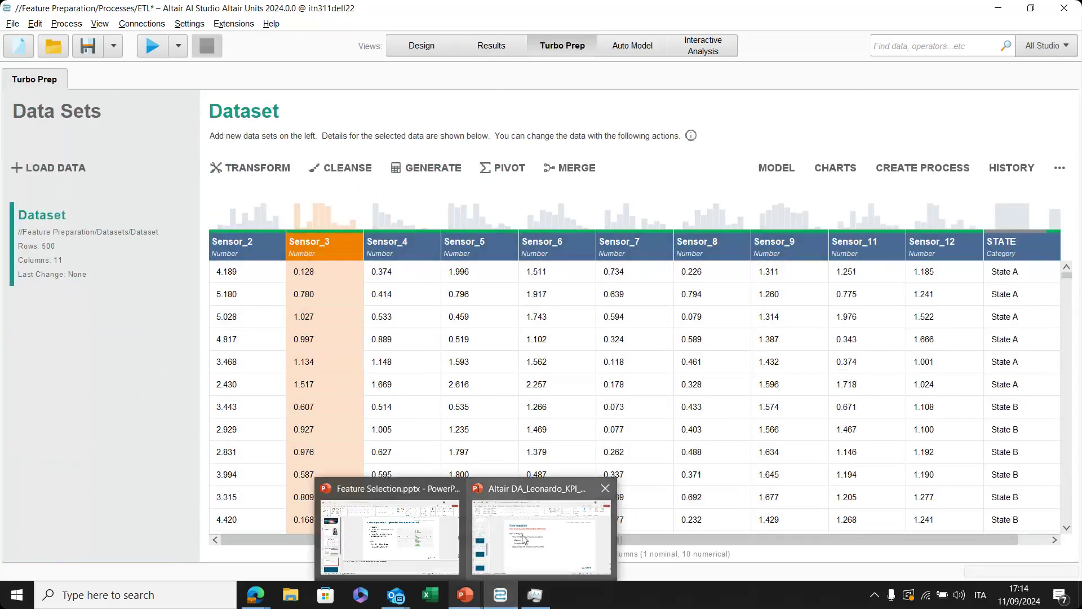
click(389, 538)
Show slide 7, 'Next Steps', then switch back to the Webex meeting in Edge.
scroll(110, 406, down, 3)
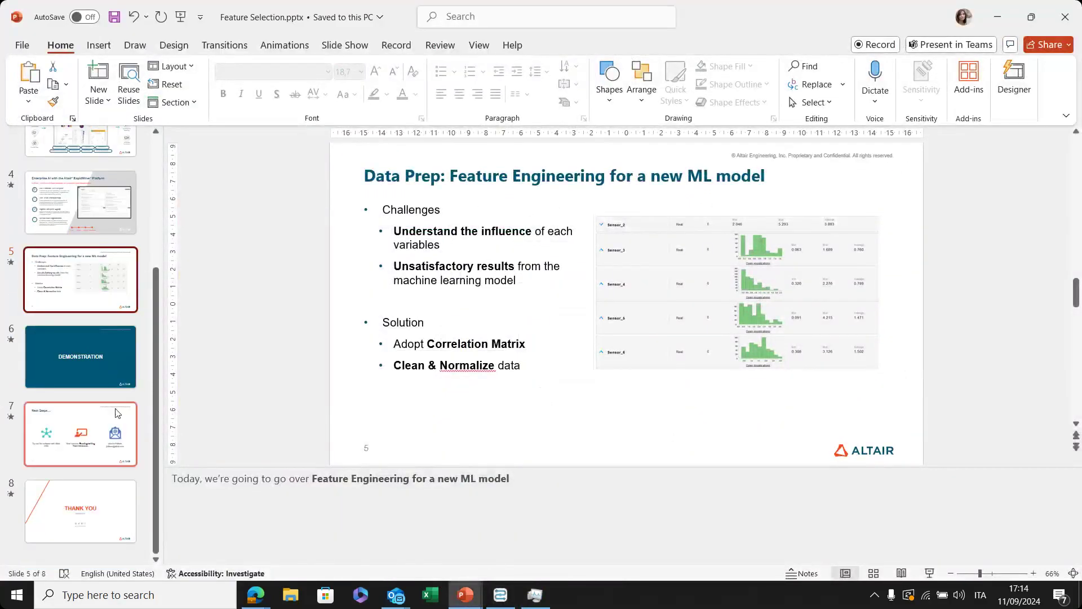
click(115, 412)
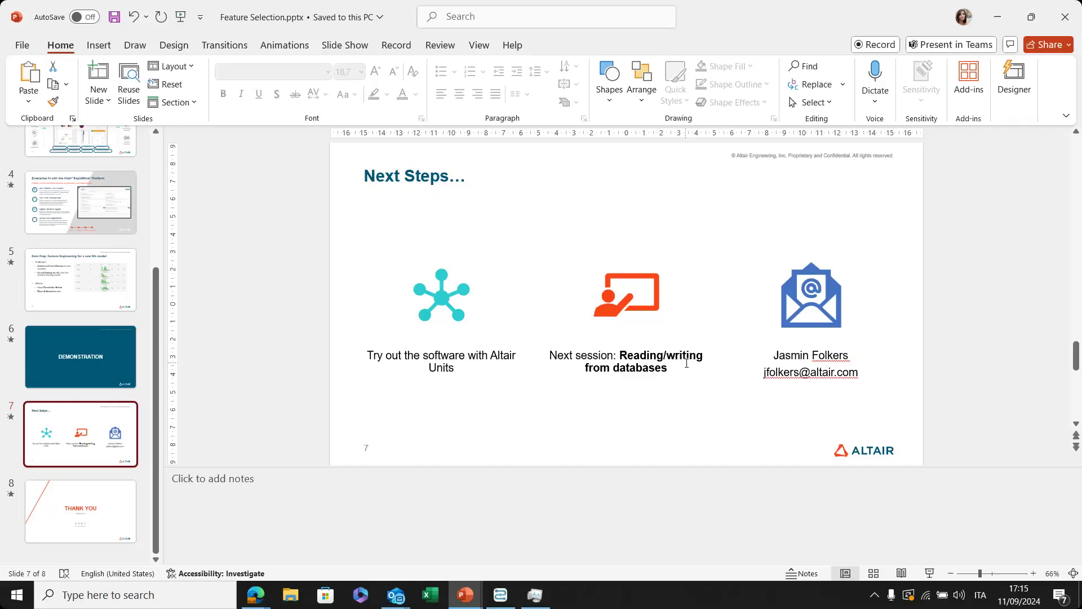
mouse_move(256, 594)
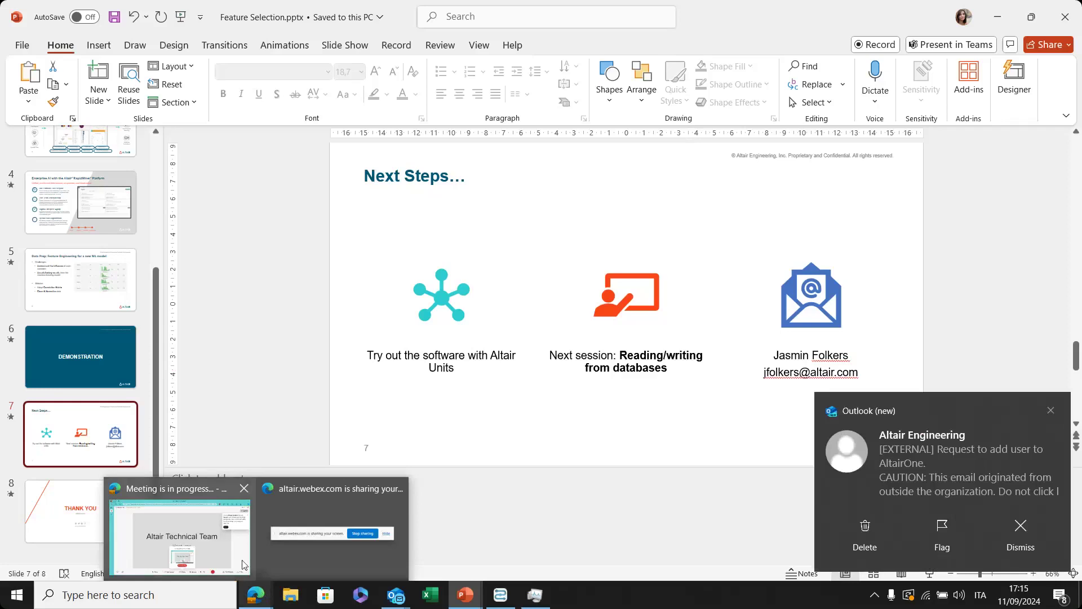
click(242, 564)
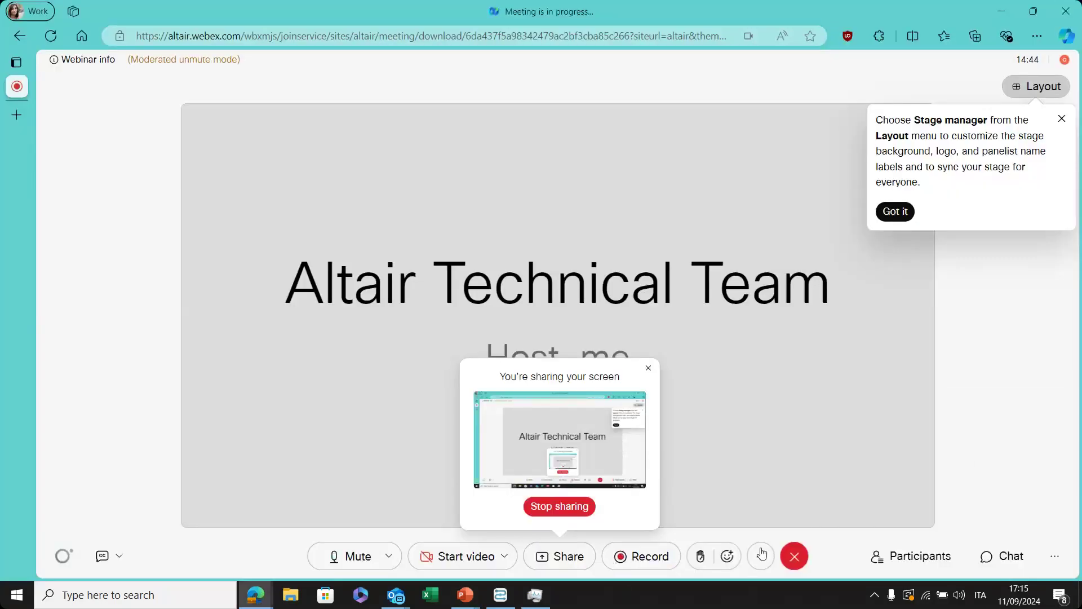